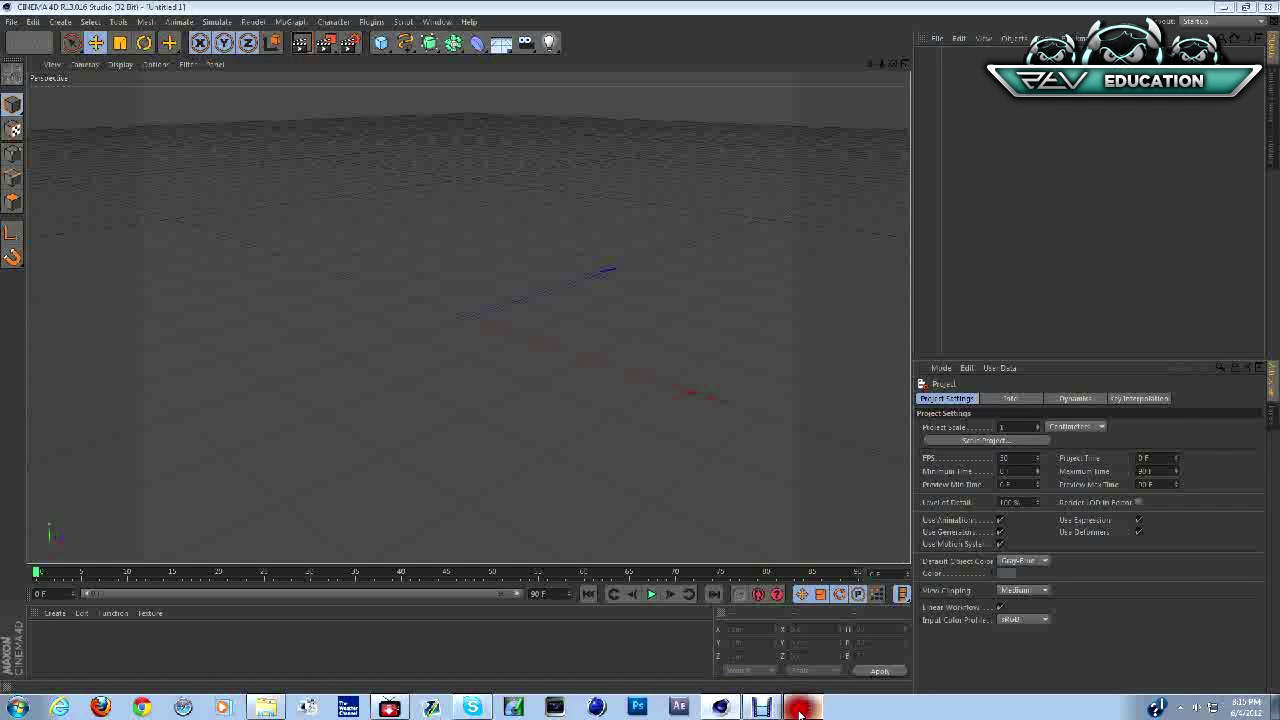
Preview the finished ZEPHIX render, close it, and add a MoGraph MoText object.
left_click(800, 707)
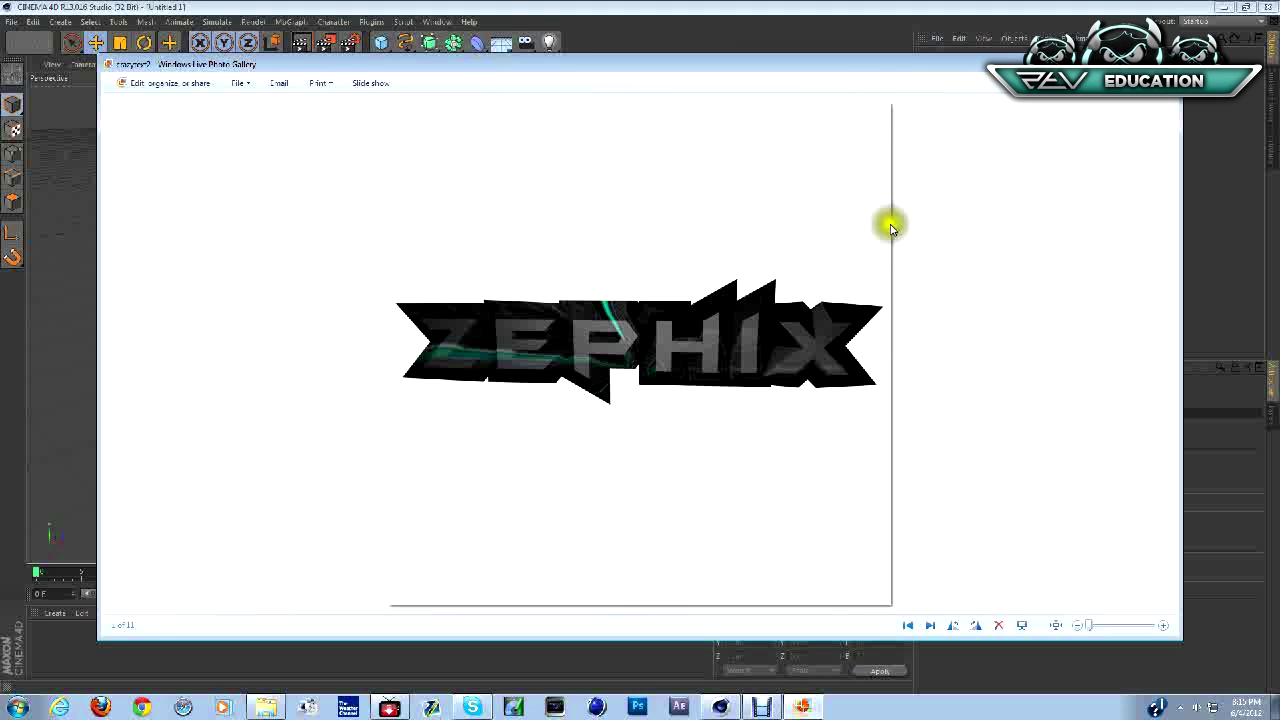
left_click(1166, 64)
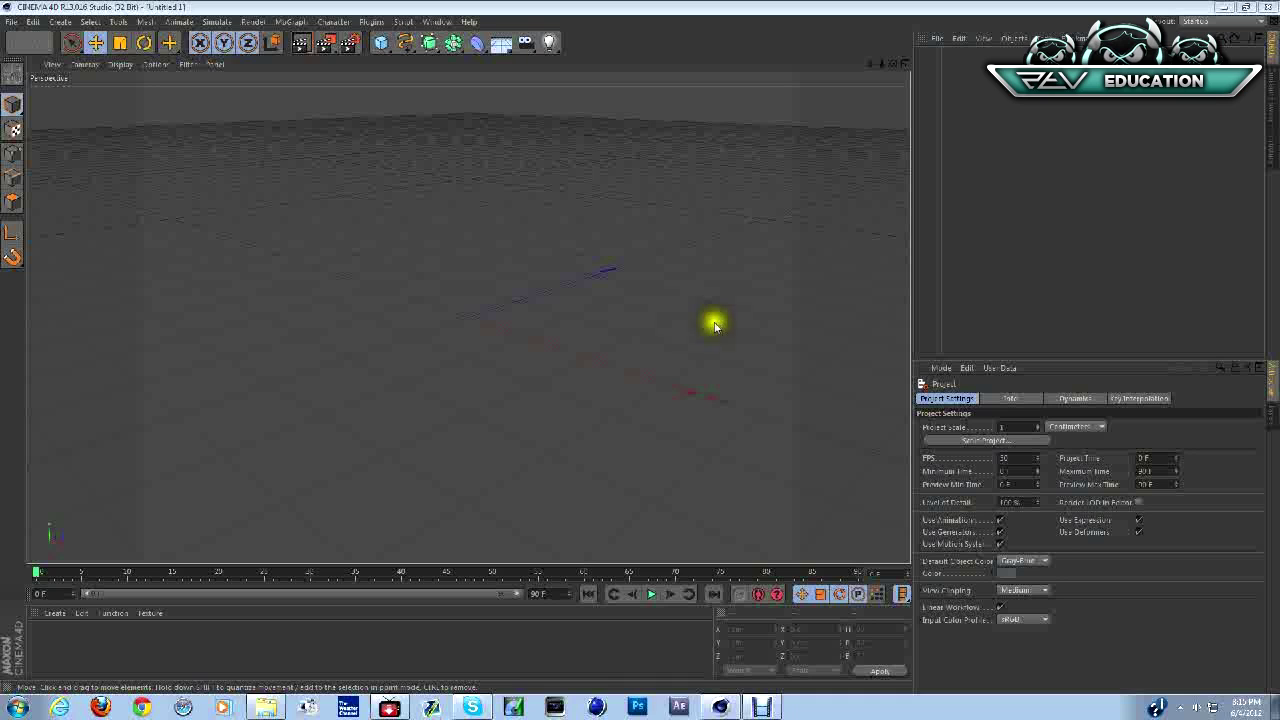
left_click(289, 21)
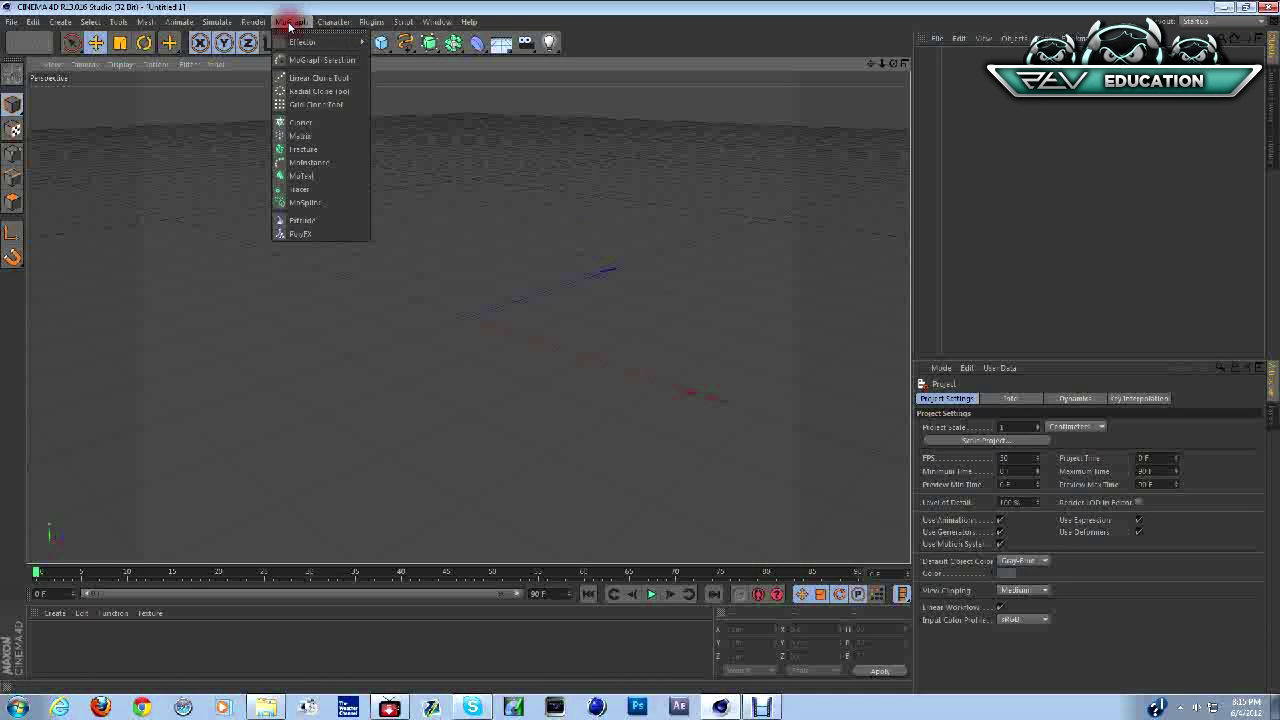
left_click(300, 175)
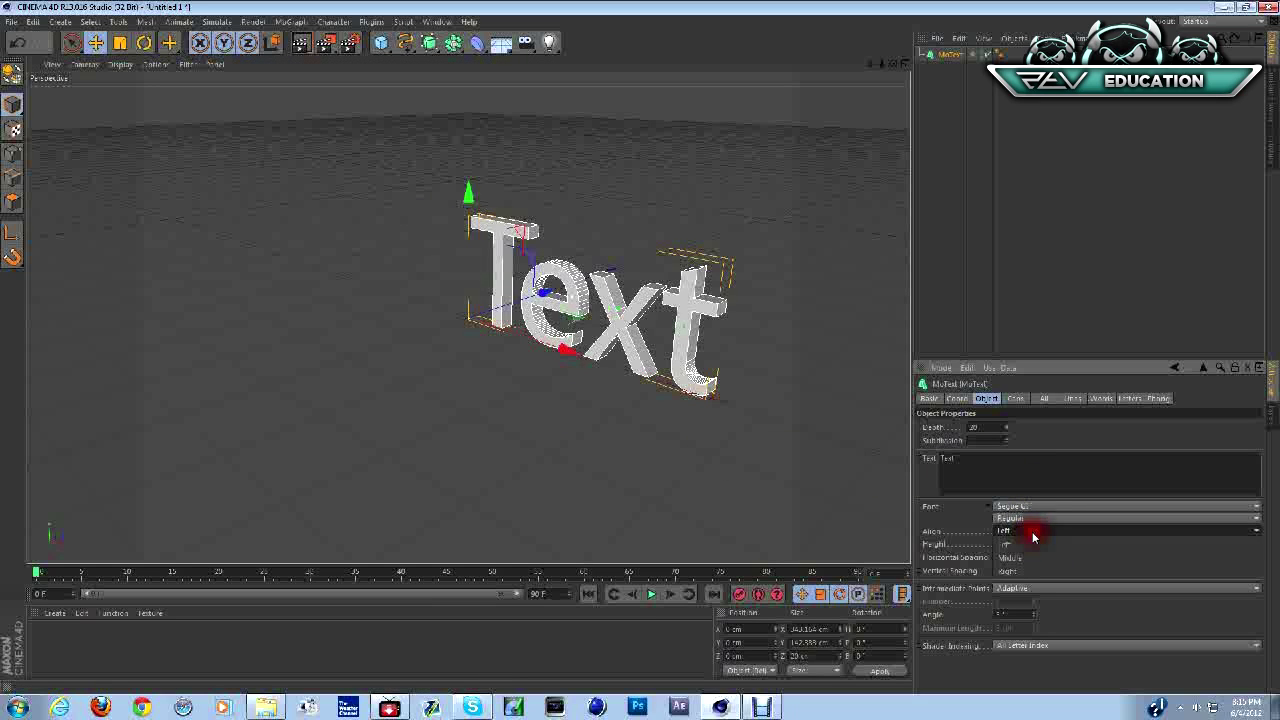
Centre-align the MoText, change its text to Zephix, and raise its depth to about 60.
left_click(1033, 530)
left_click(1030, 558)
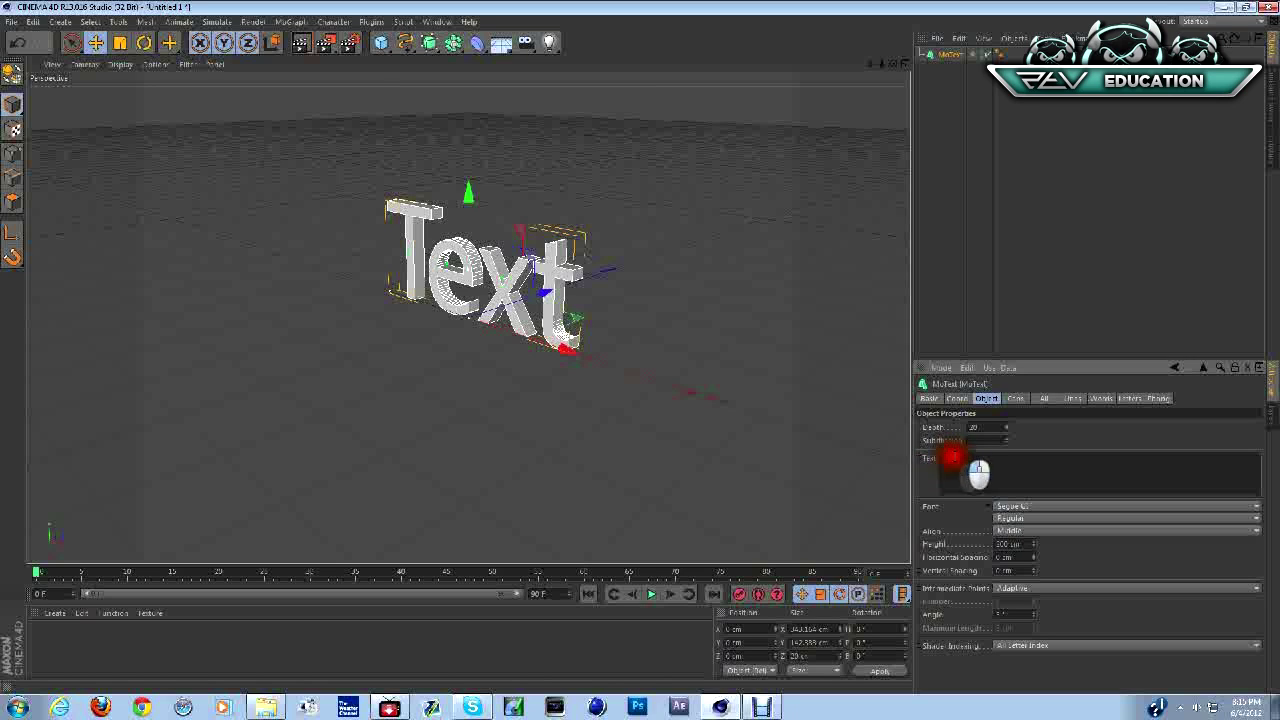
double_click(928, 457)
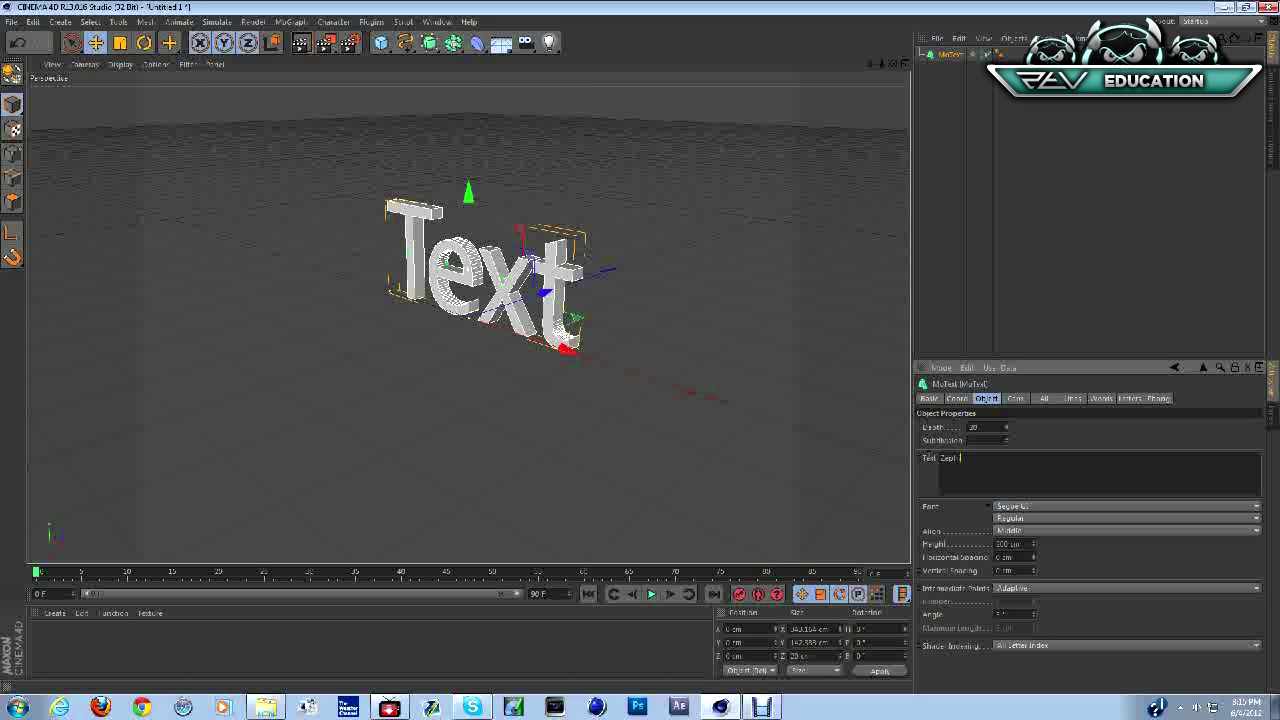
type("Zephix")
left_click(1053, 433)
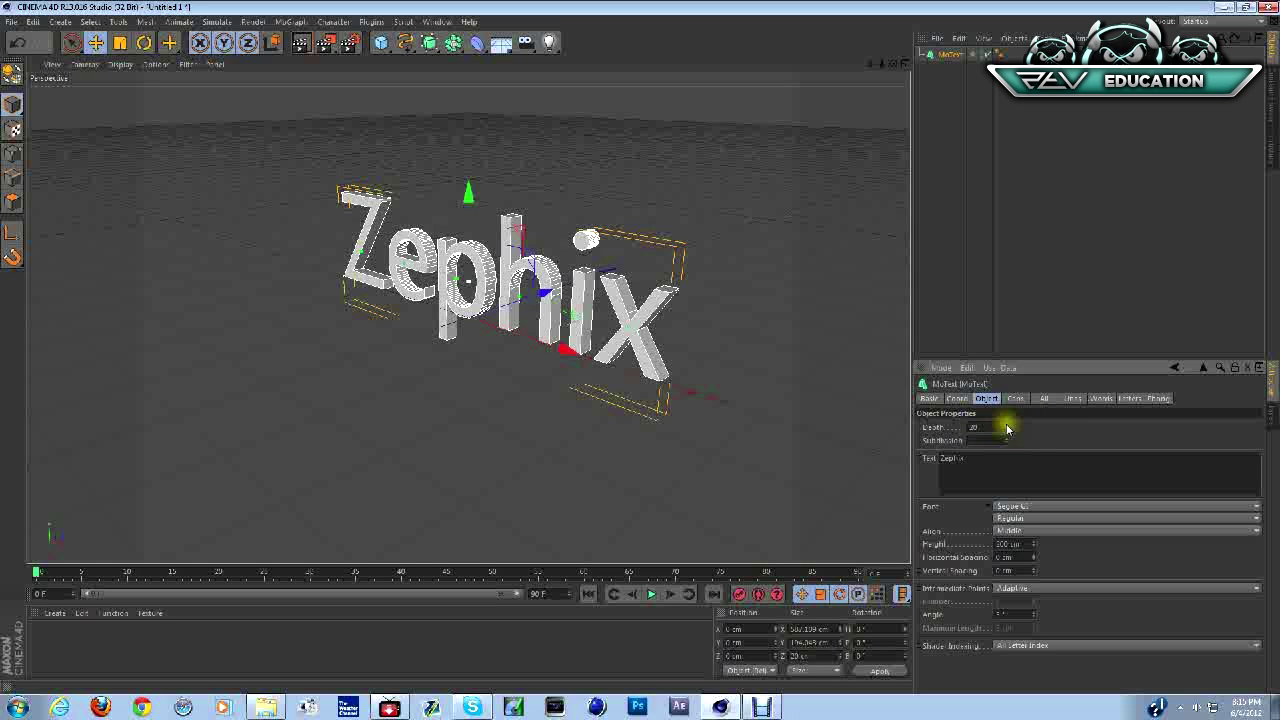
left_click_drag(1007, 428, 1007, 428)
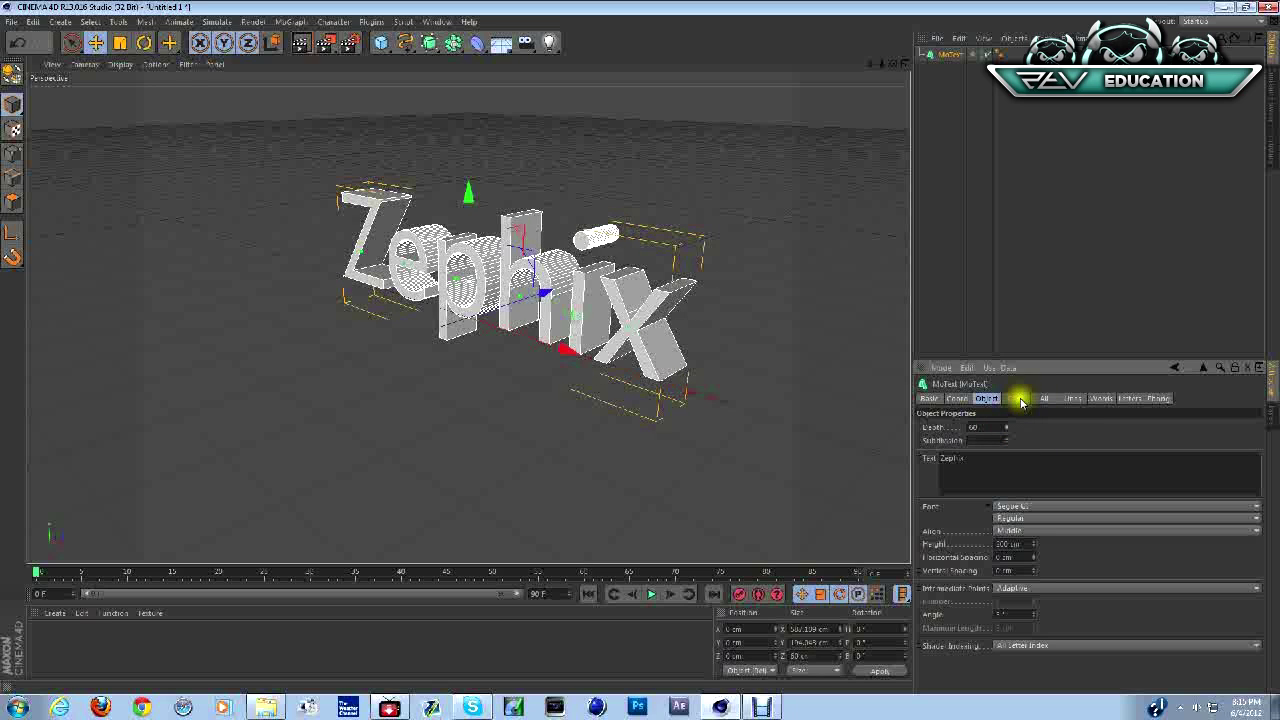
Set both the Start and End caps of the Zephix text to Fillet Cap.
left_click(1016, 398)
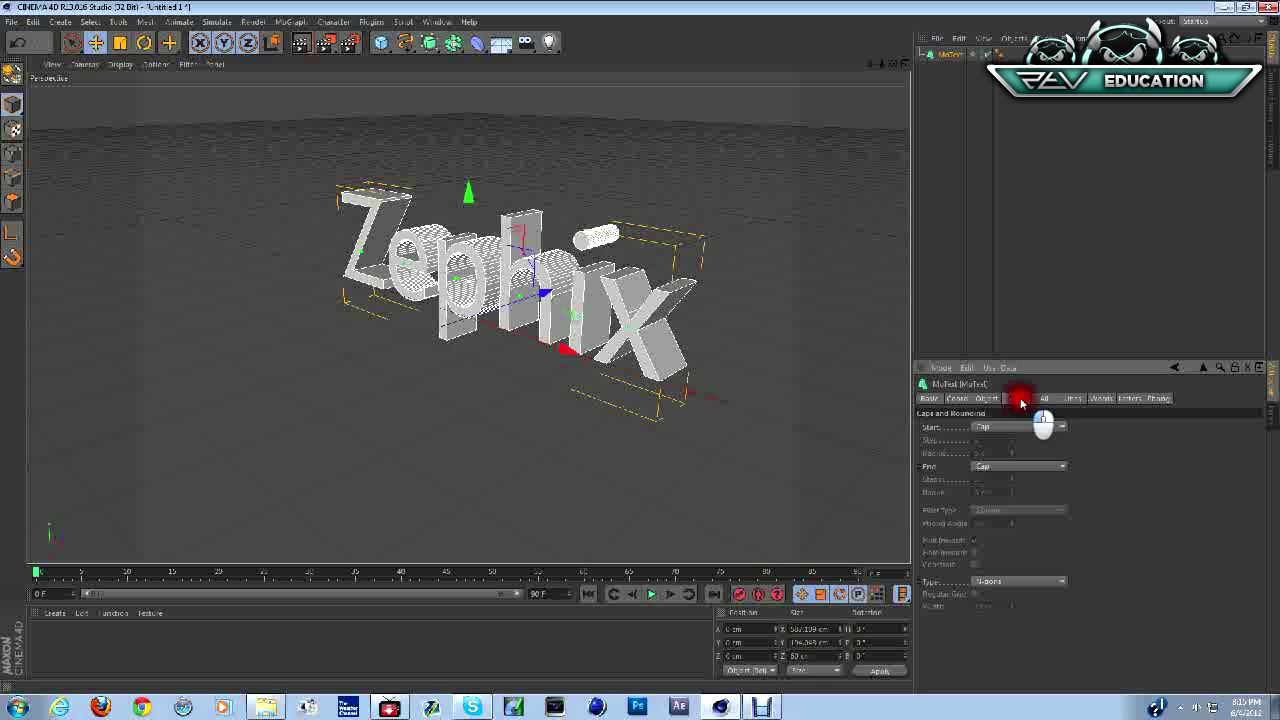
left_click(1017, 426)
left_click(1020, 484)
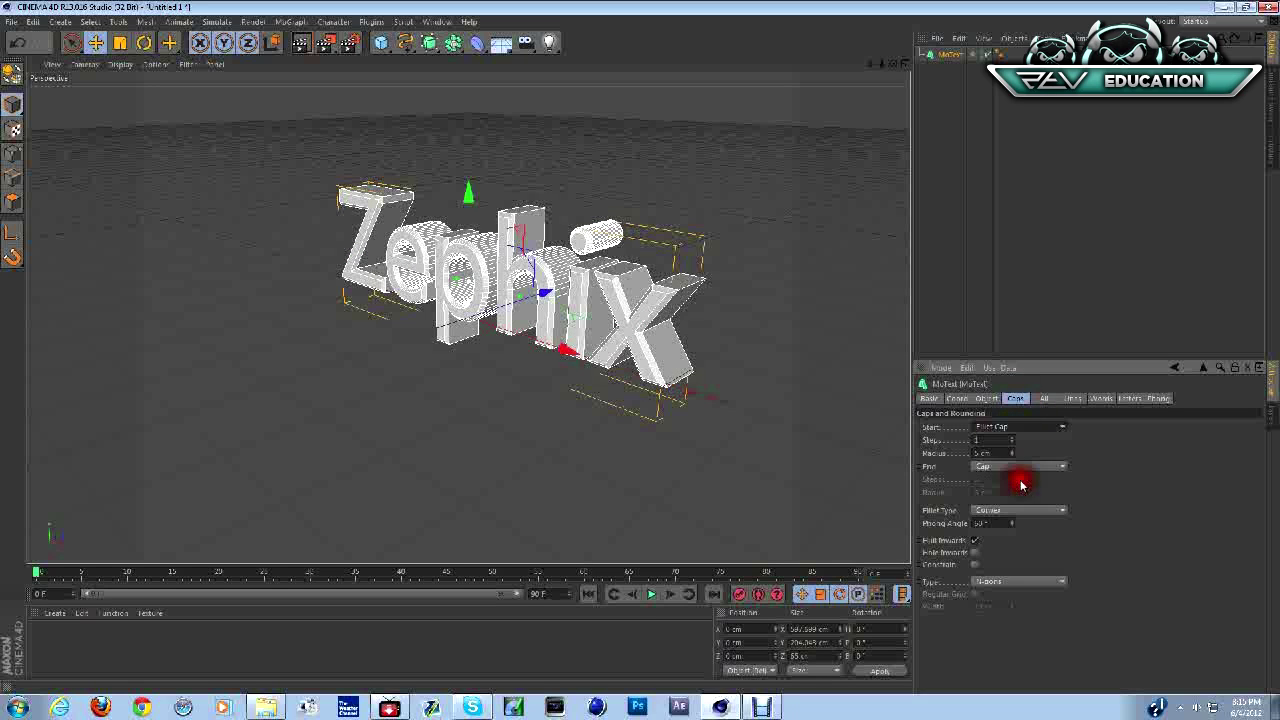
left_click(1007, 467)
left_click(1014, 520)
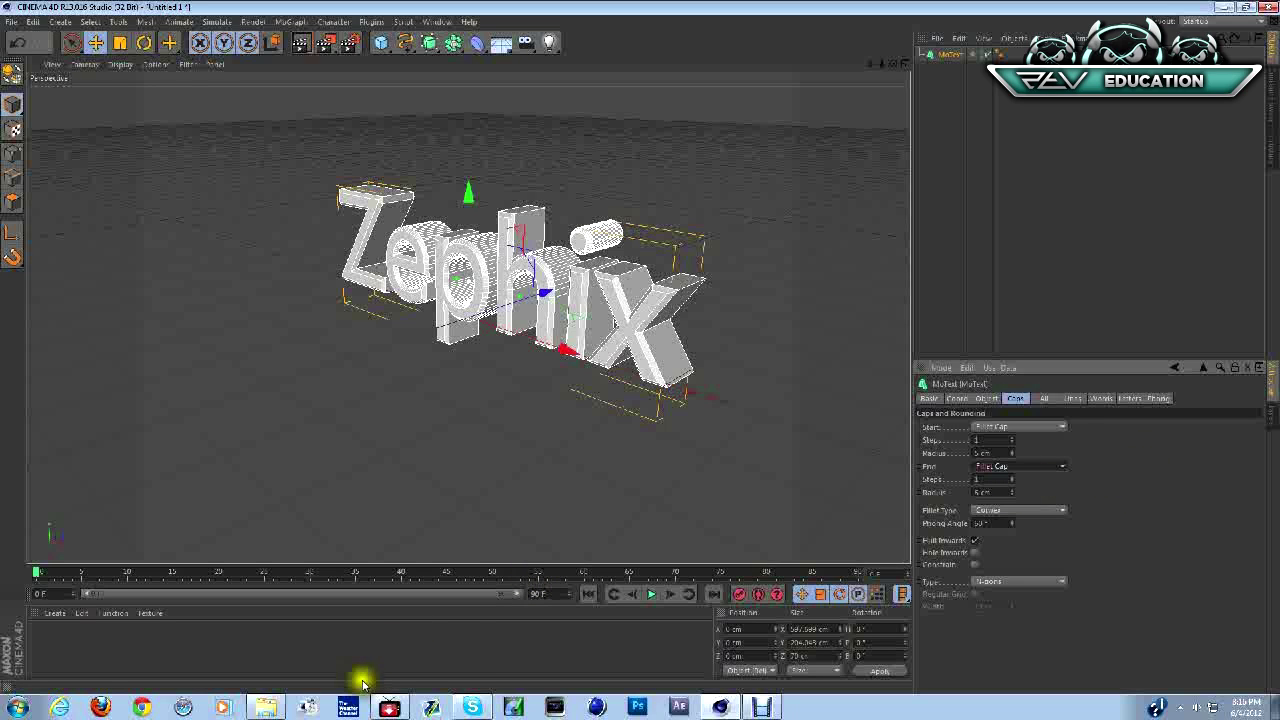
Drag the Metal Plated image from the Textures folder onto the Zephix text as a material.
left_click(262, 708)
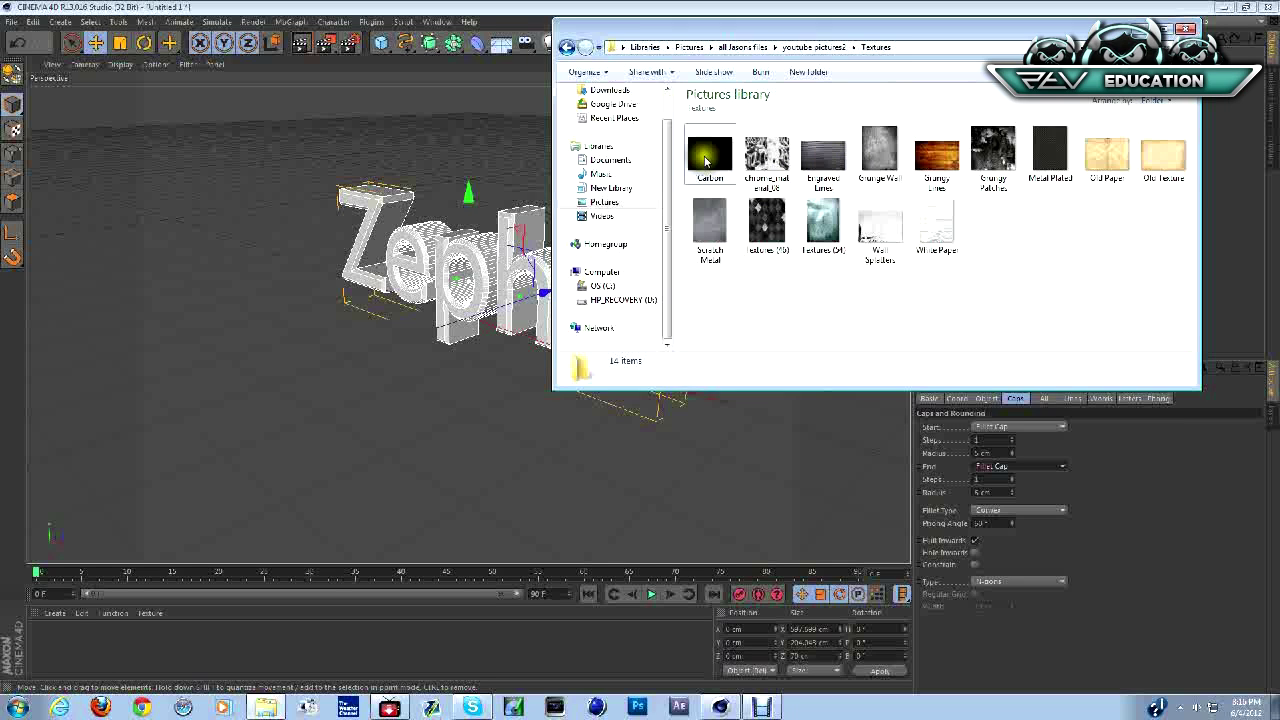
left_click_drag(1049, 155, 540, 282)
left_click(651, 397)
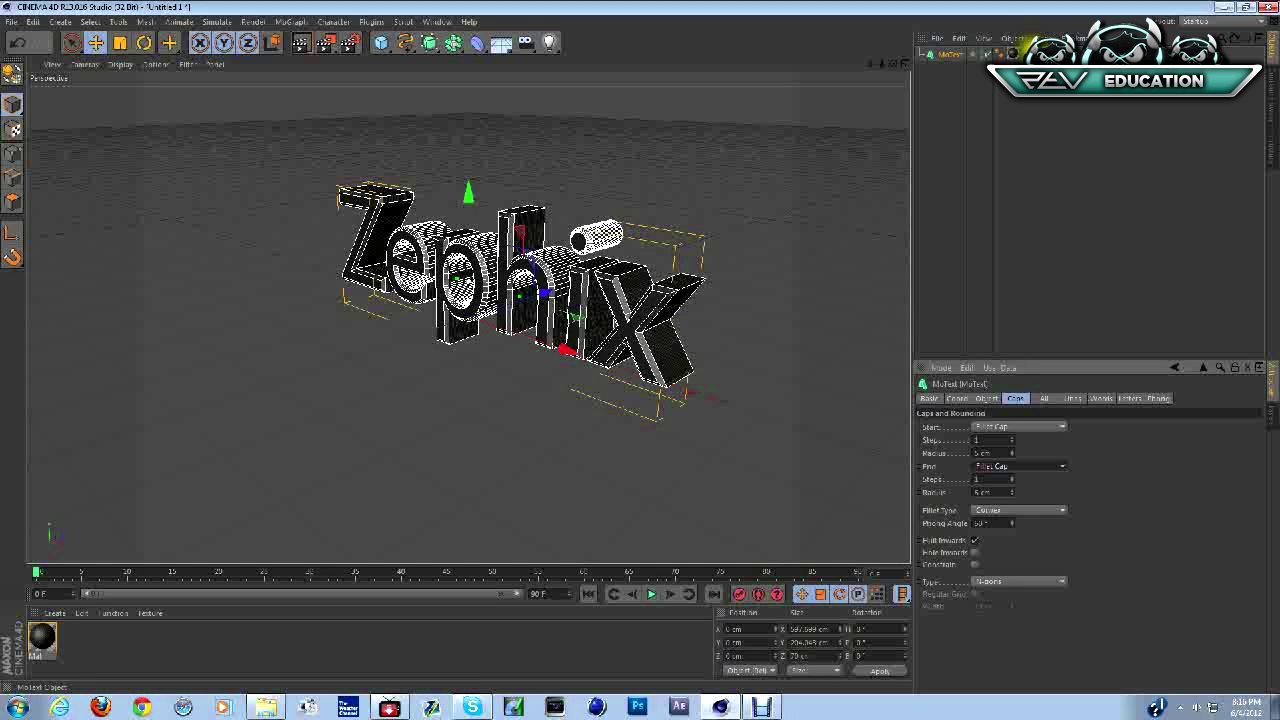
Try Spherical, Frontal, Flat and Shrink Wrapping texture projections, settling on Spherical.
left_click(1012, 54)
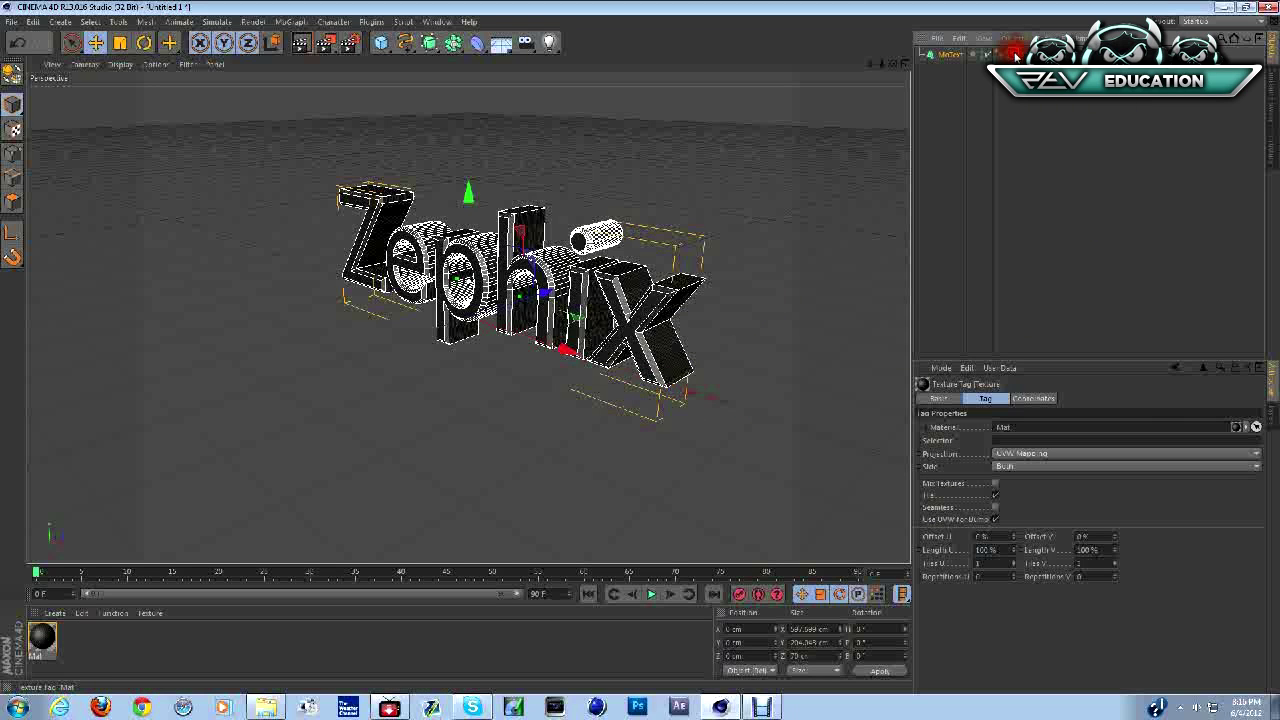
left_click(1063, 453)
left_click(1058, 467)
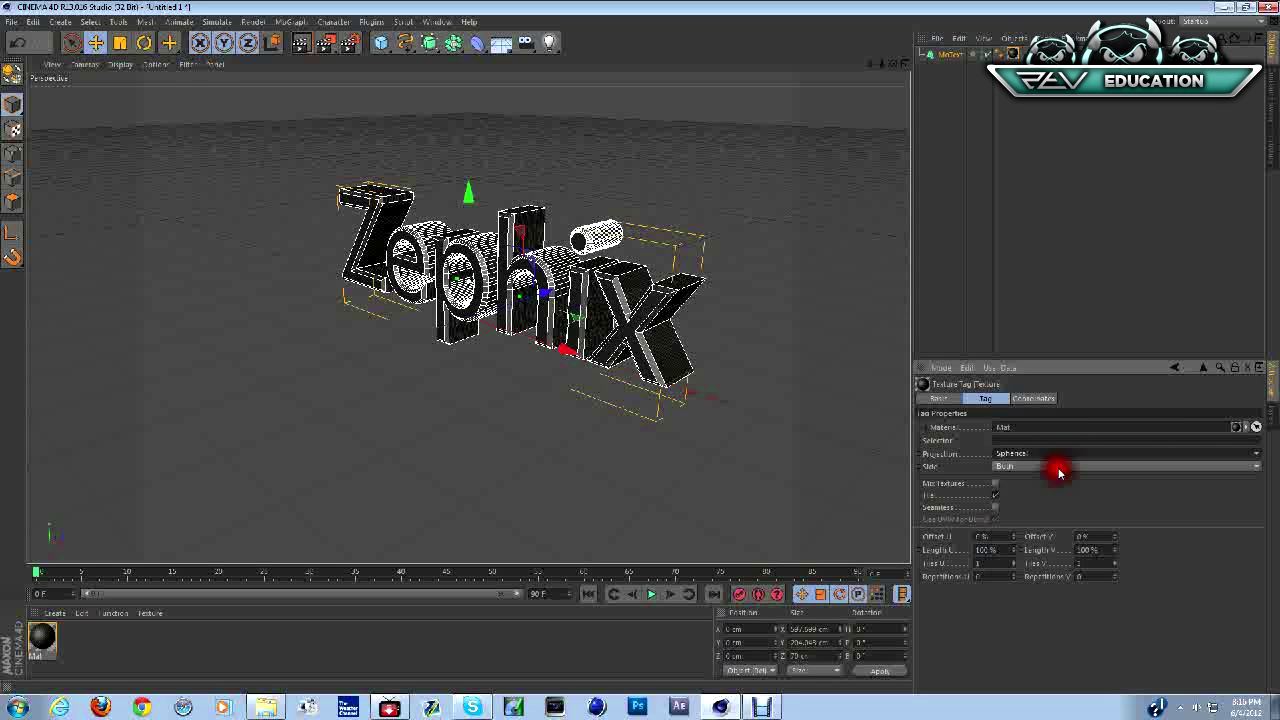
left_click(1058, 454)
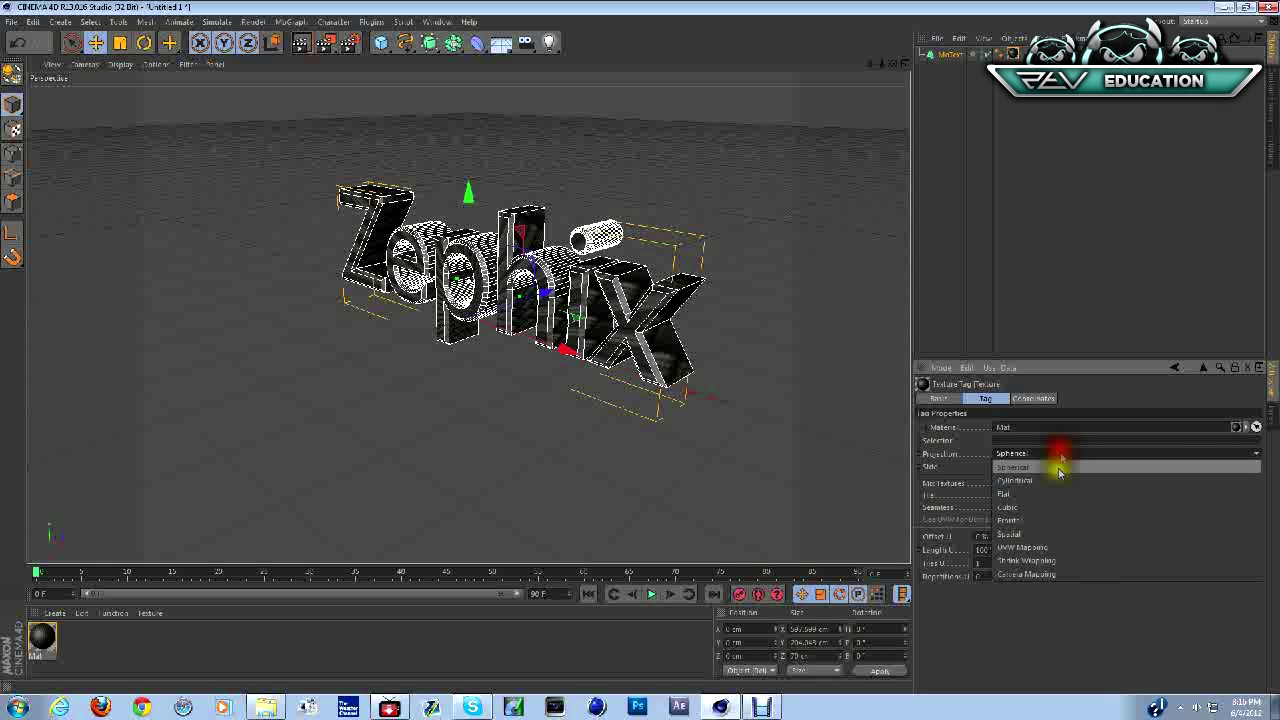
left_click(1040, 527)
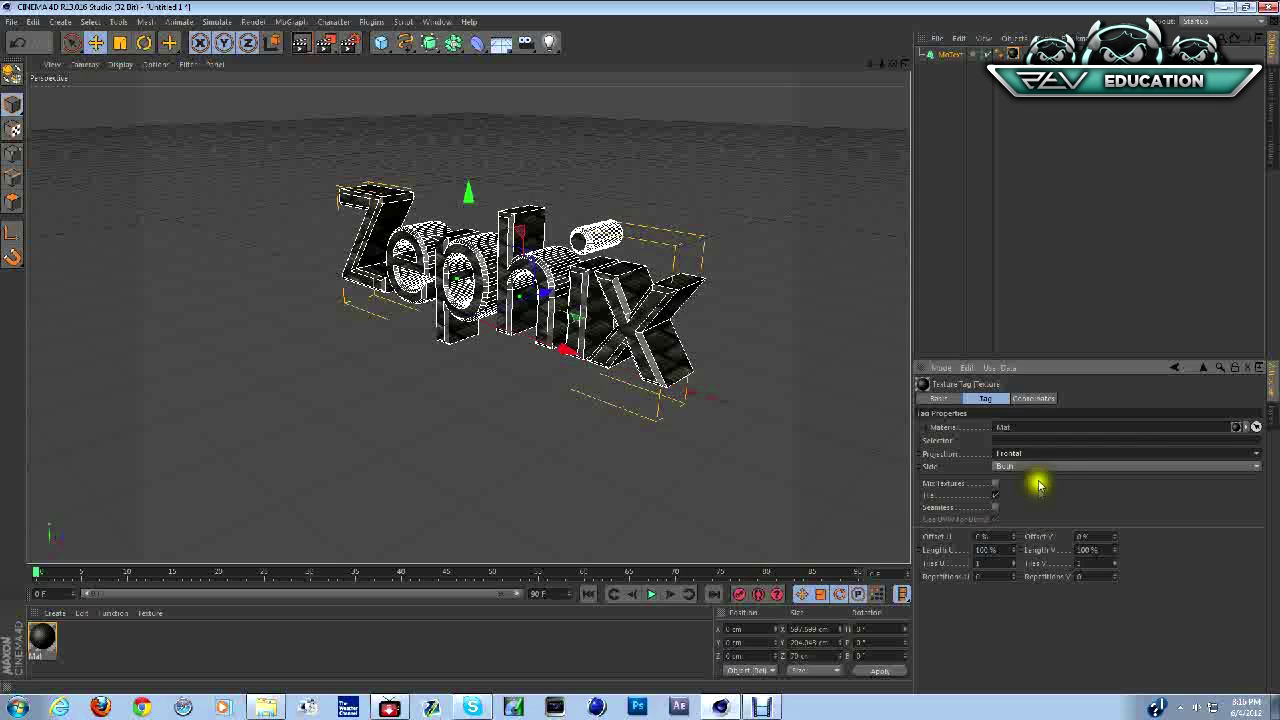
left_click(1040, 453)
left_click(1030, 498)
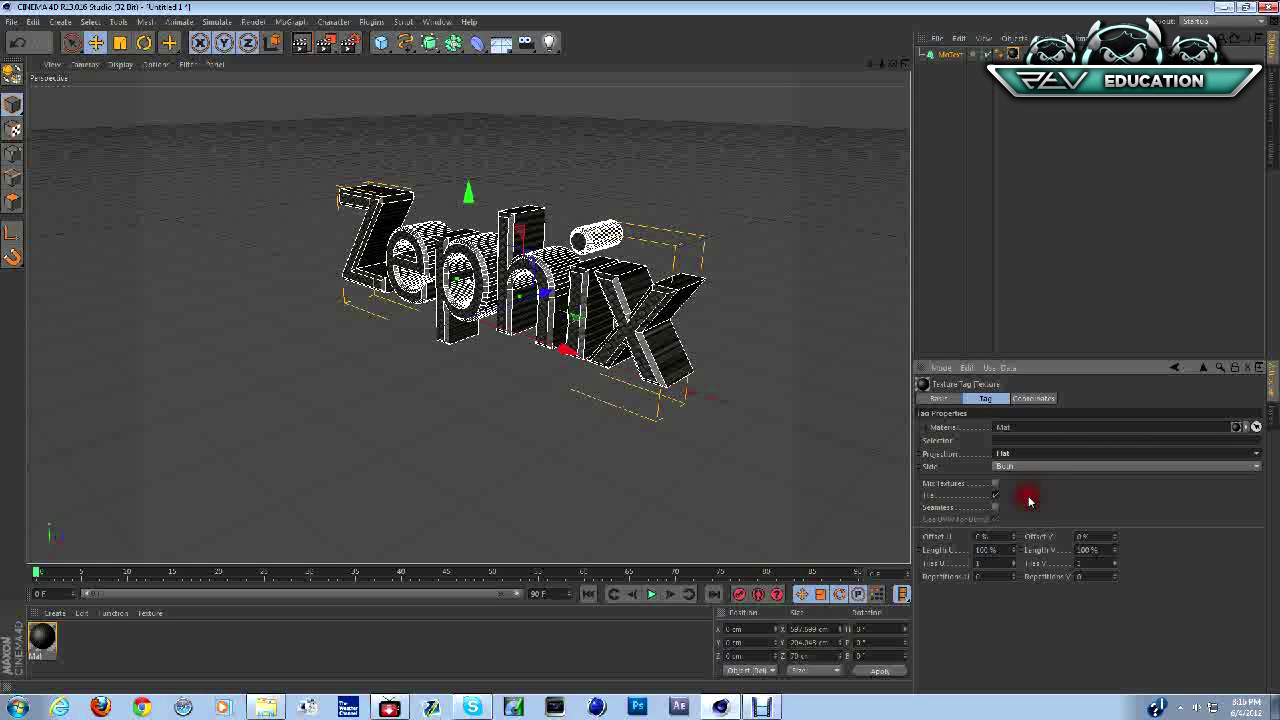
left_click(1020, 452)
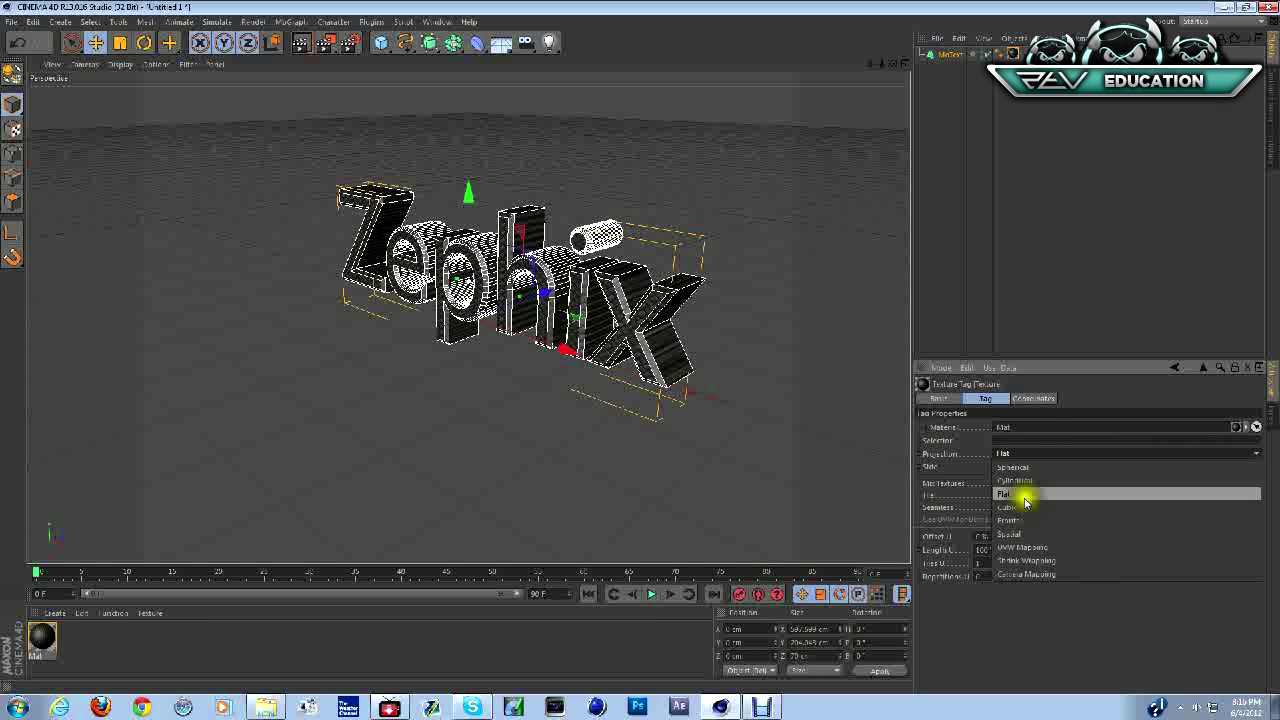
left_click(1024, 560)
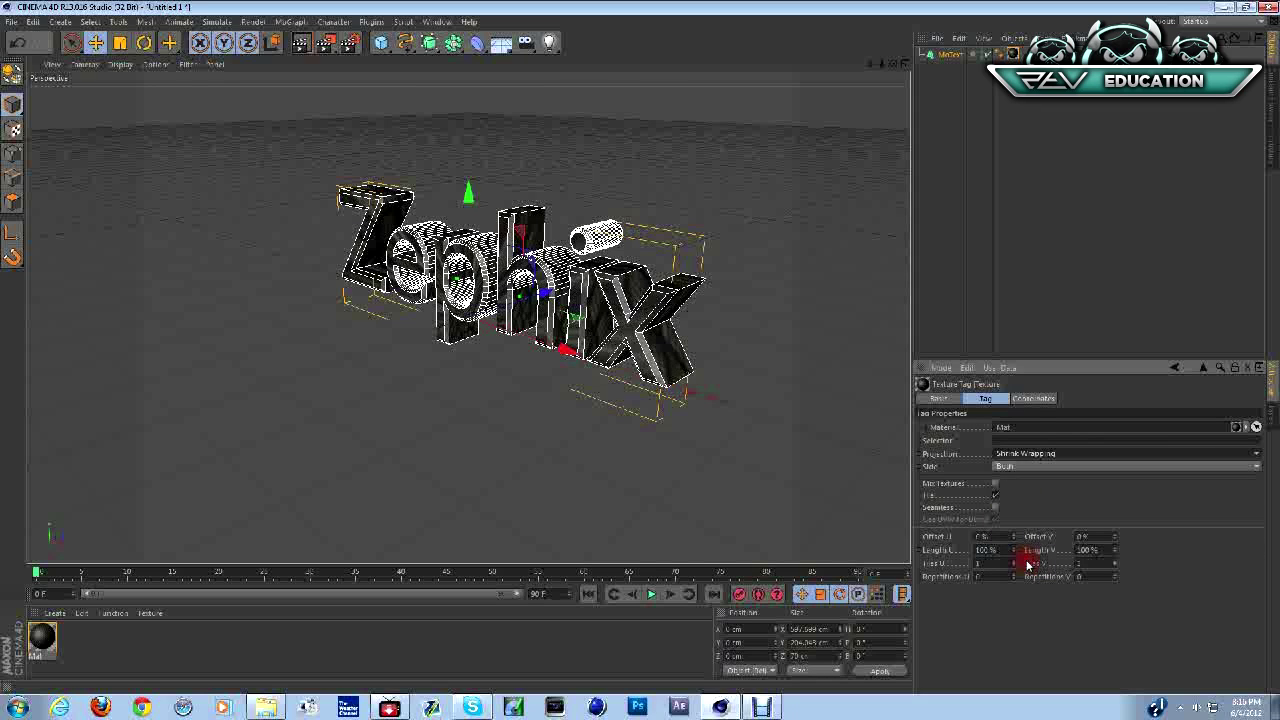
left_click(1025, 455)
left_click(1020, 469)
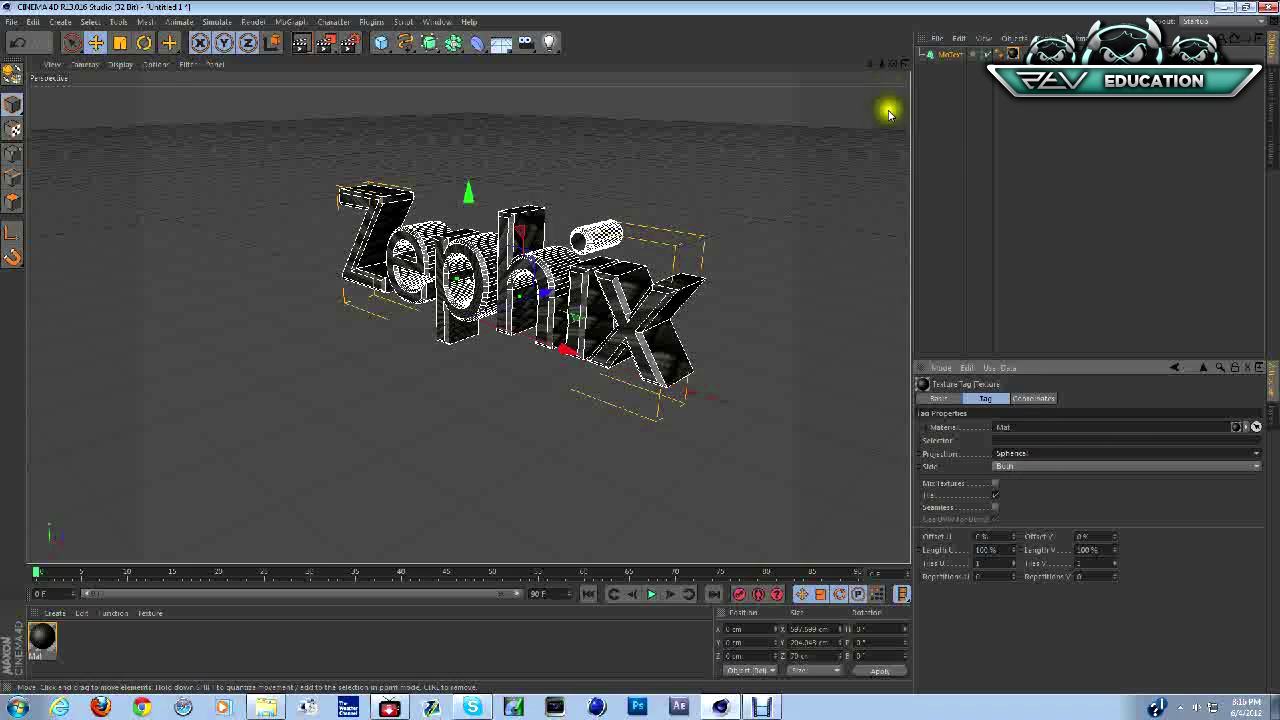
Orbit the viewport to face the Zephix text head-on, then reselect the MoText object.
mouse_move(893, 63)
left_mouse_down()
mouse_move(840, 66)
mouse_move(900, 66)
mouse_move(868, 66)
left_mouse_up()
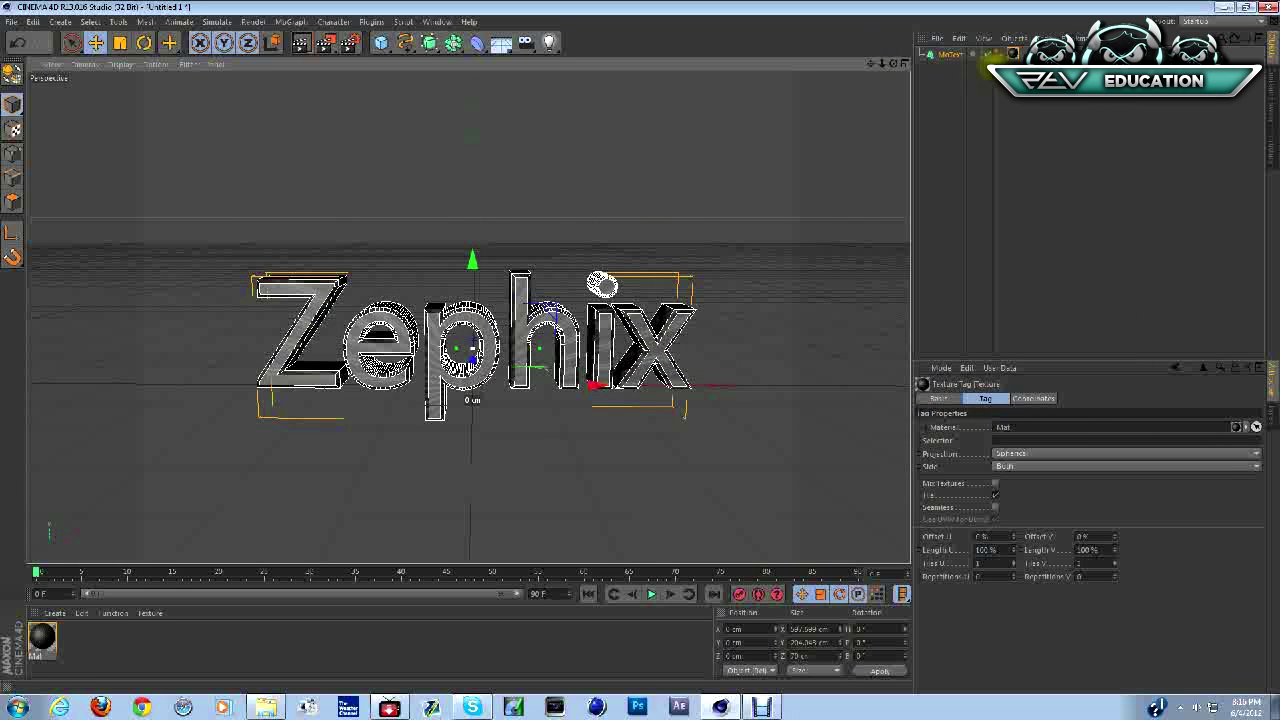
left_click(944, 52)
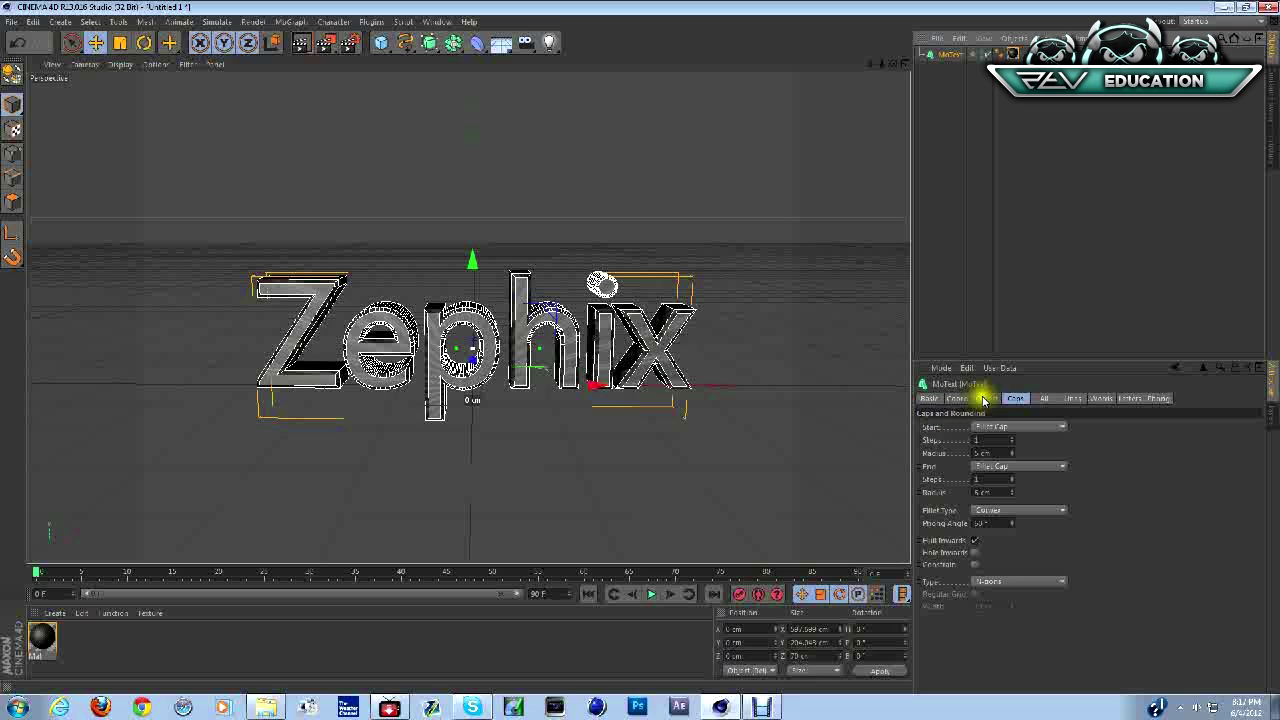
Increase the start fillet cap's rounding steps and reduce the end cap radius.
left_click(986, 398)
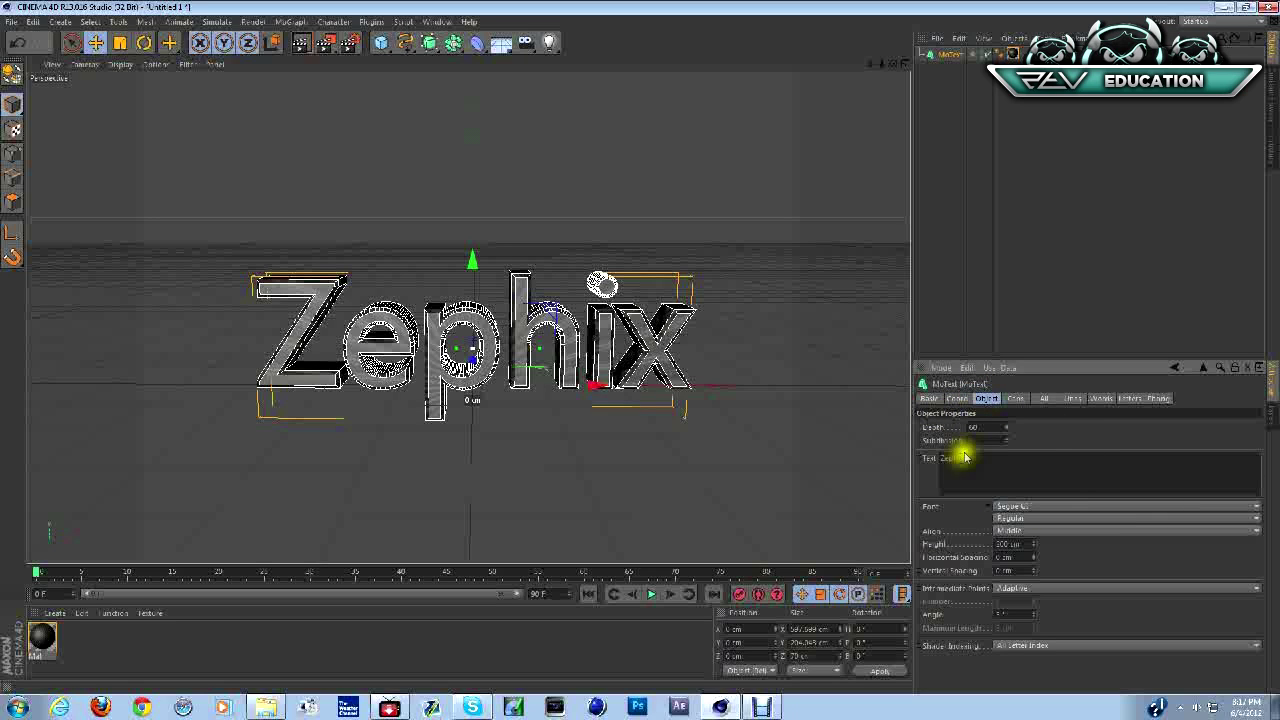
left_click(1016, 398)
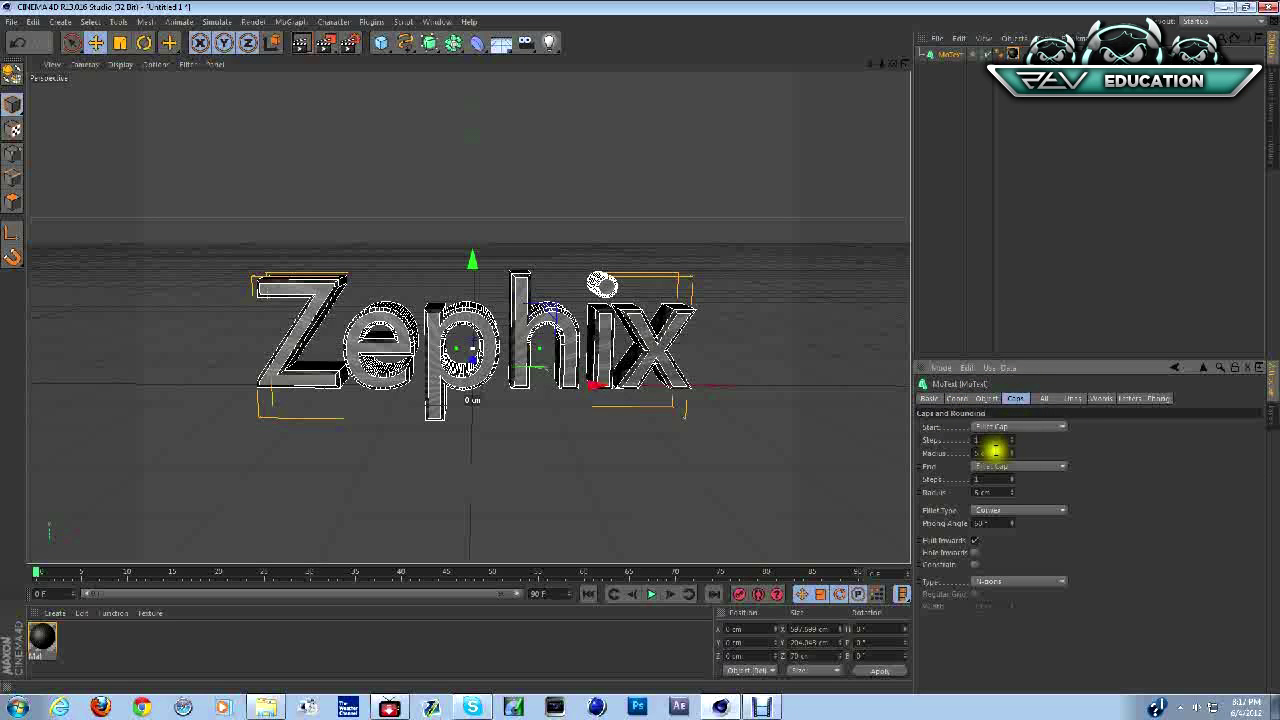
left_click_drag(1012, 440, 1013, 492)
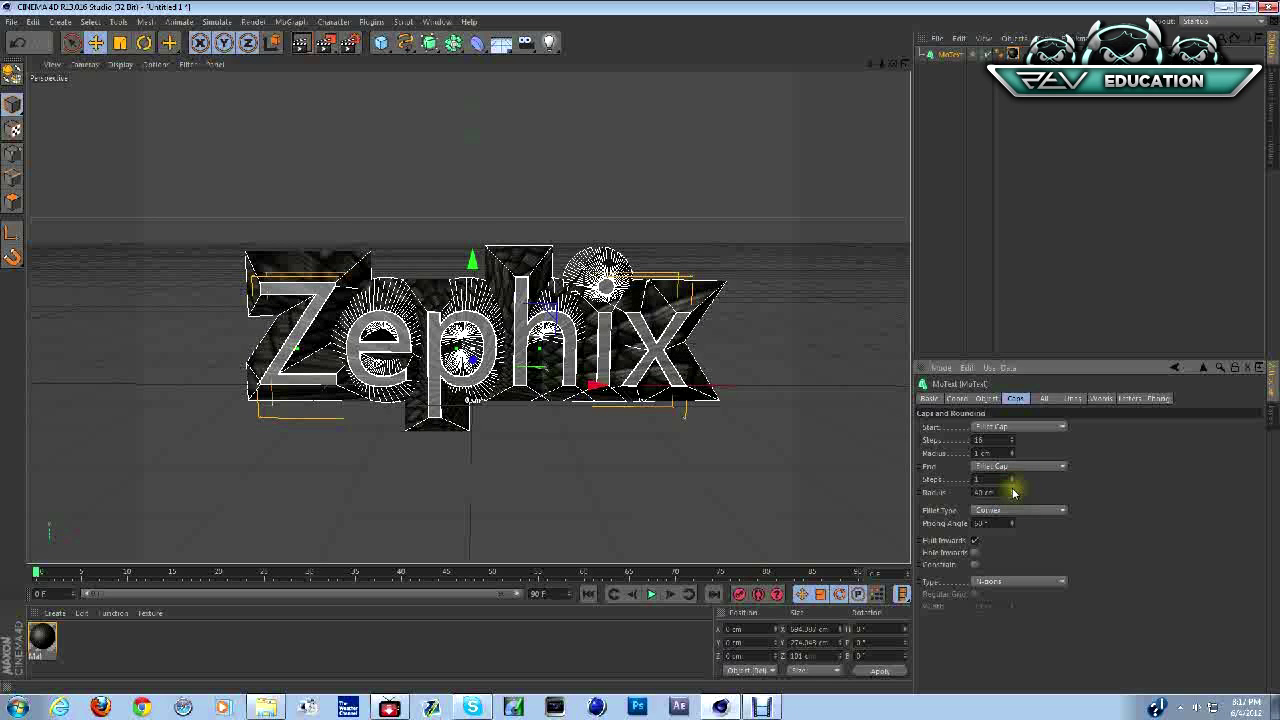
left_click_drag(1012, 497, 1013, 498)
left_click(987, 399)
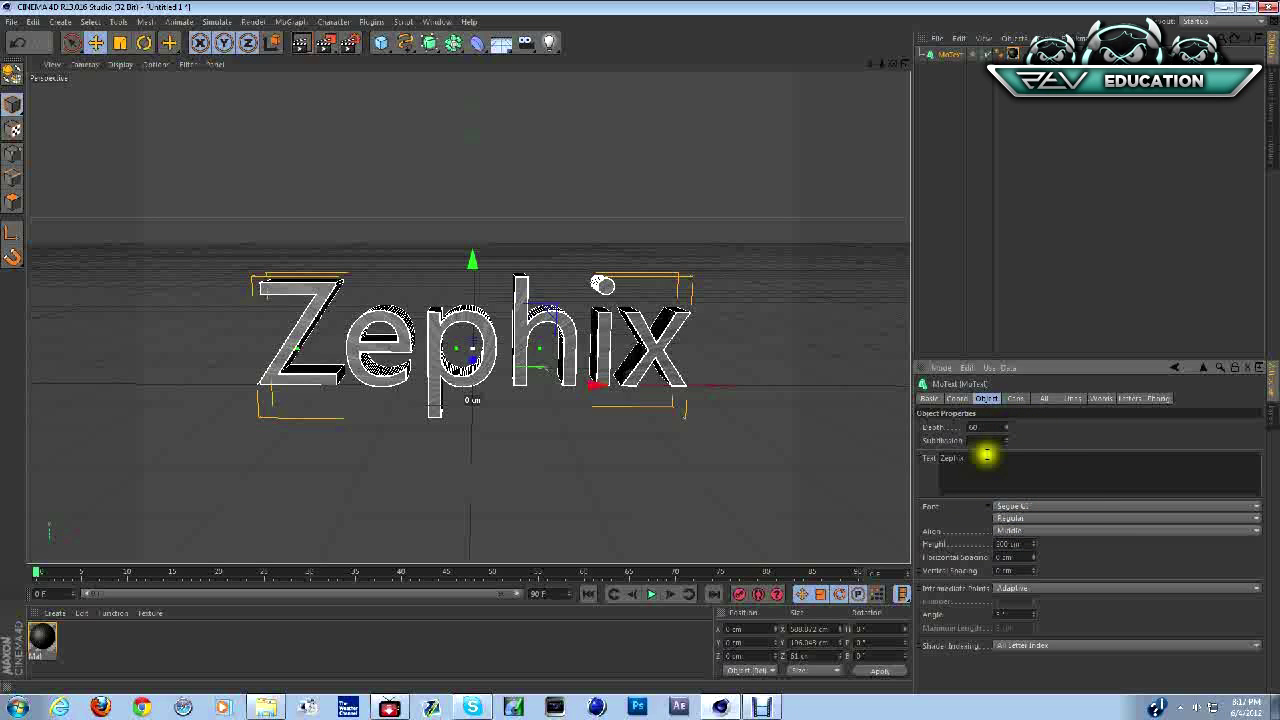
Change the MoText font from Segoe UI to BatmanForeverAlternate.
left_click(1040, 504)
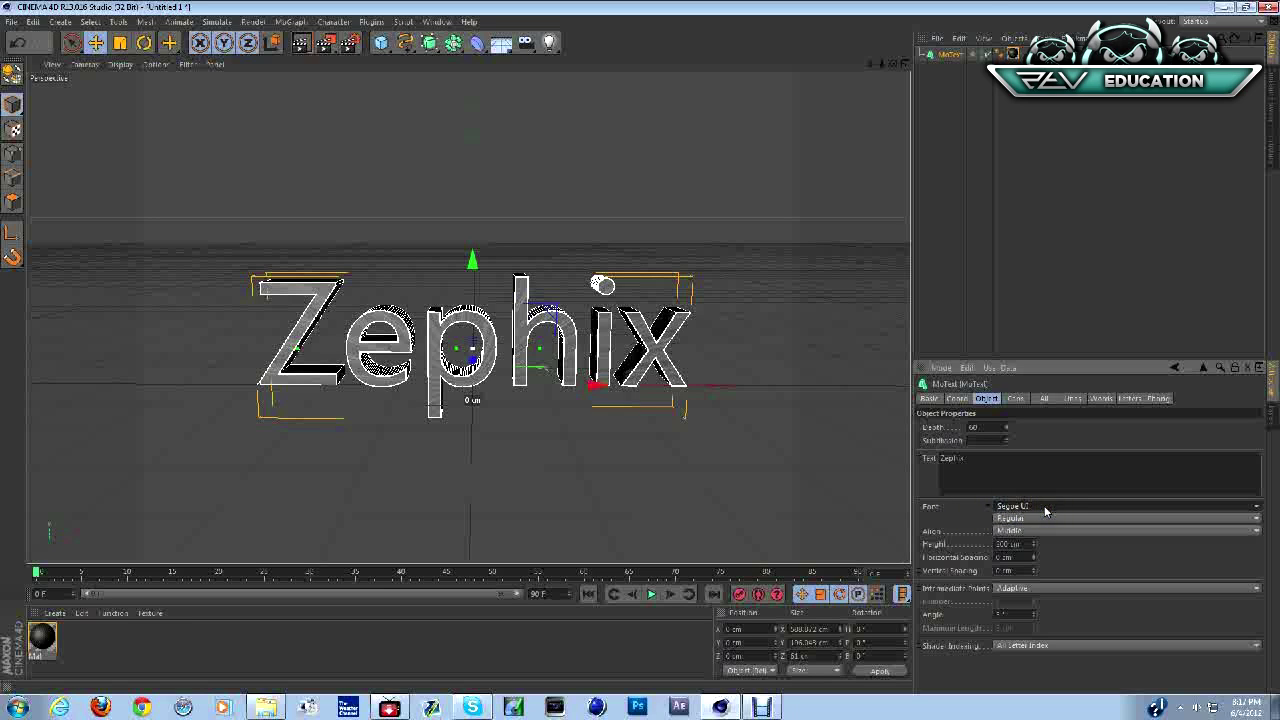
left_click(1045, 510)
left_click(1045, 510)
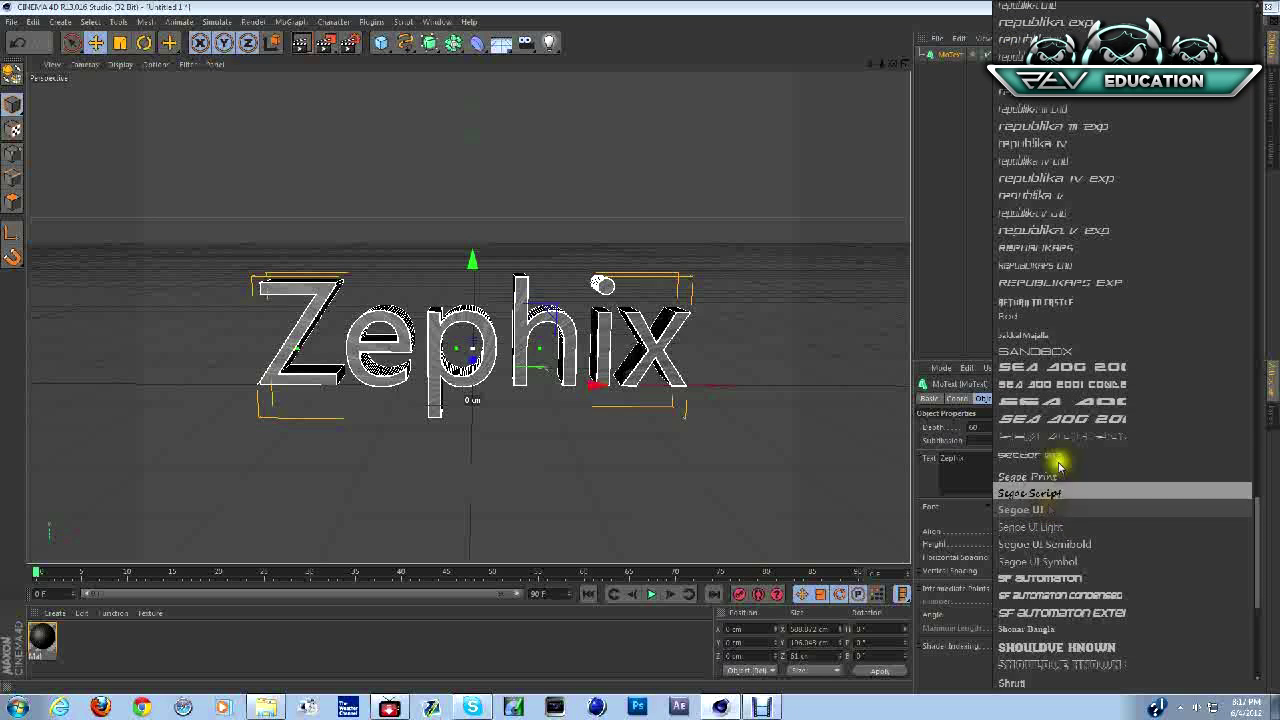
scroll(1115, 413, "up", 15)
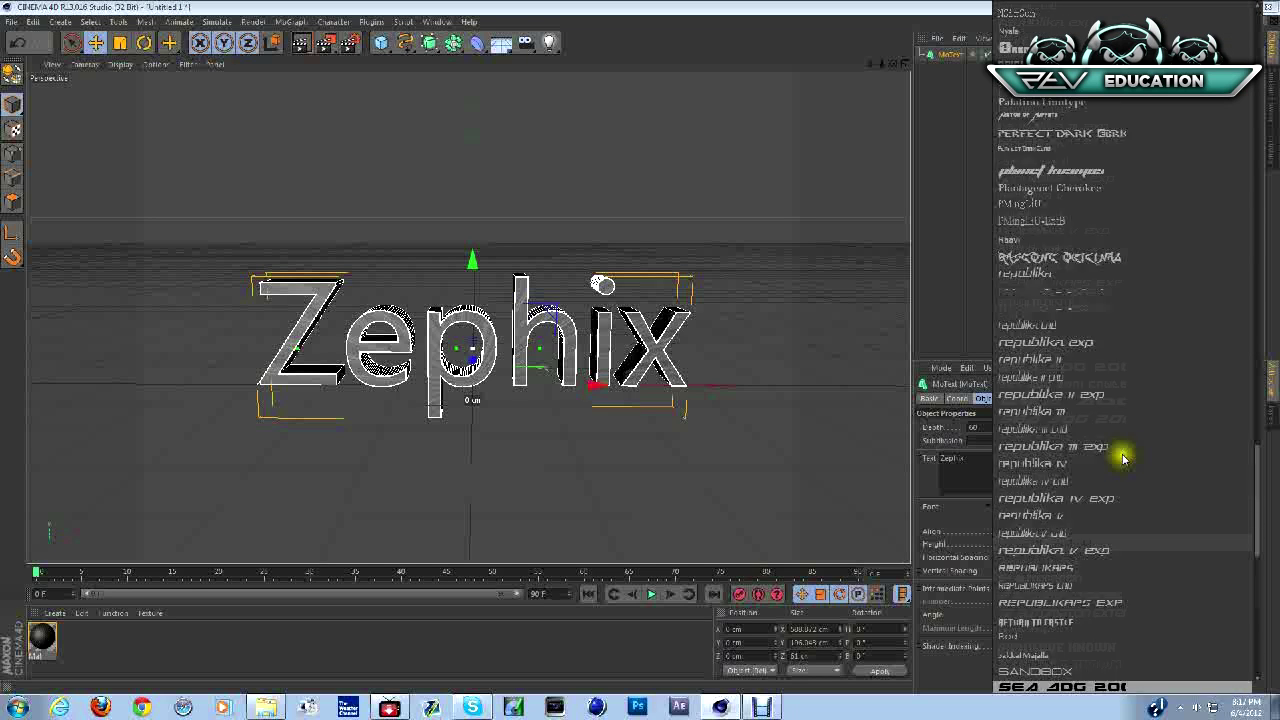
scroll(1133, 370, "up", 15)
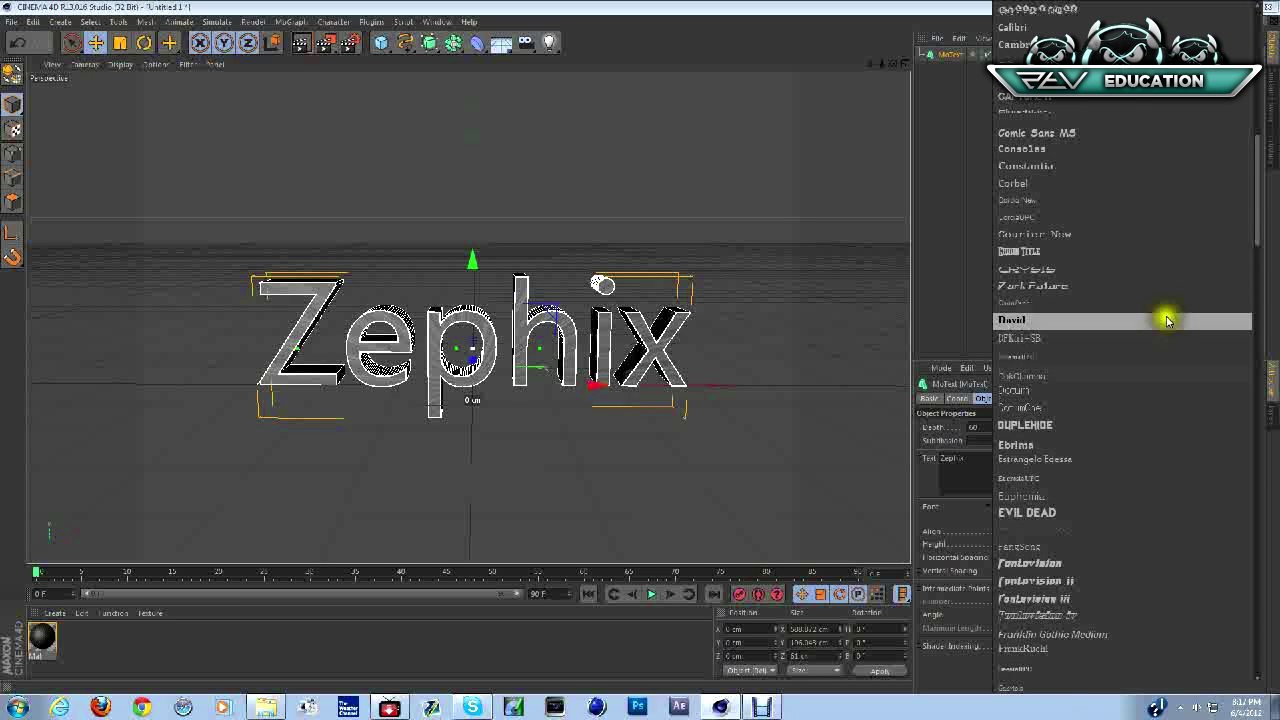
scroll(1143, 409, "down", 1)
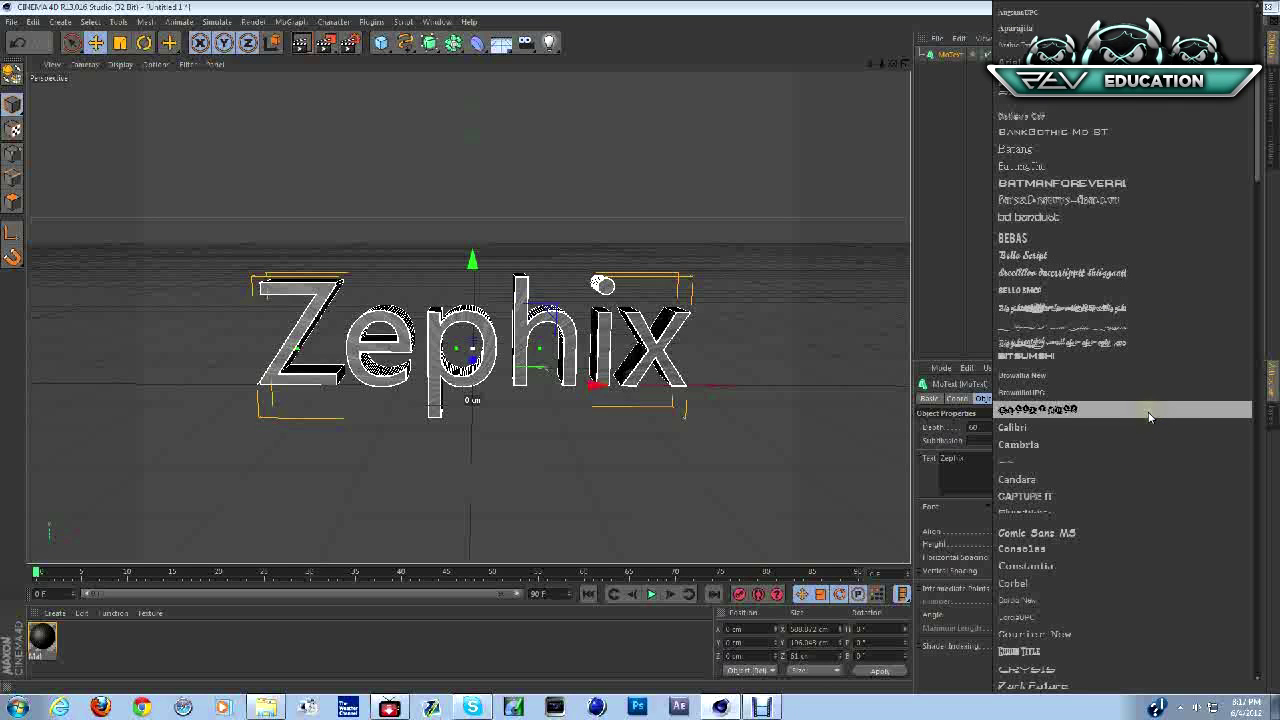
left_click(1135, 188)
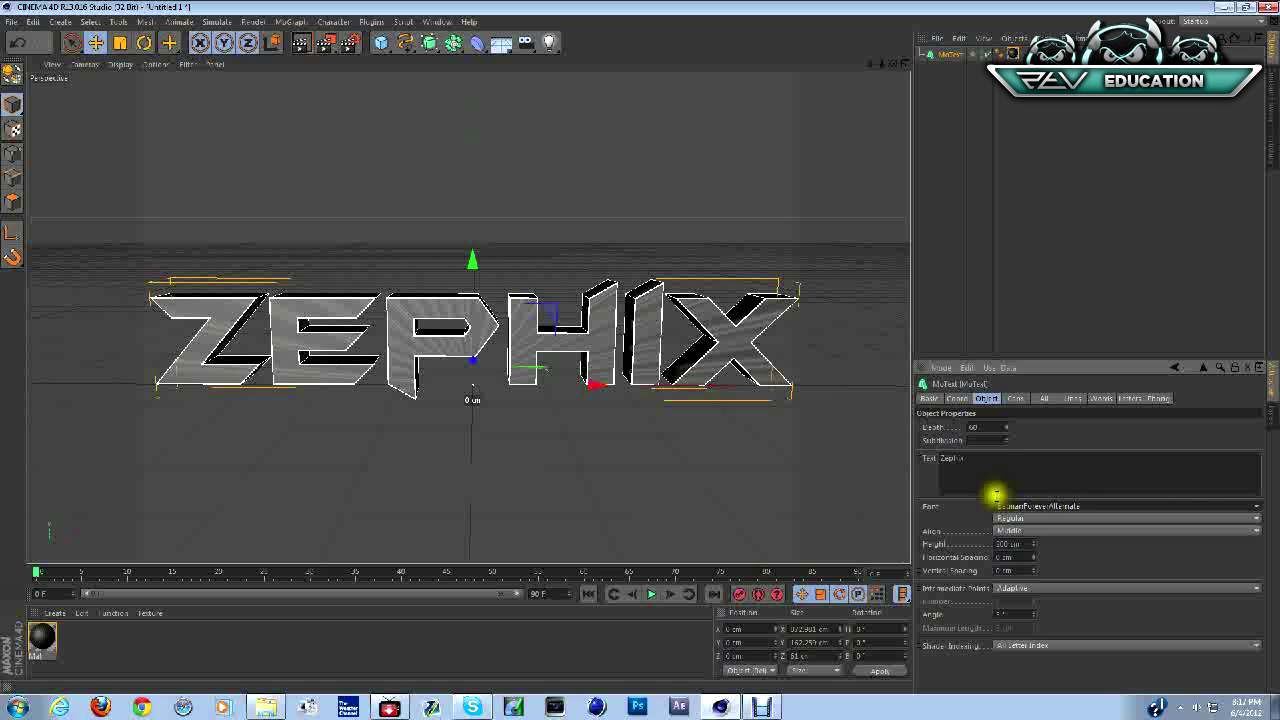
left_click(1015, 399)
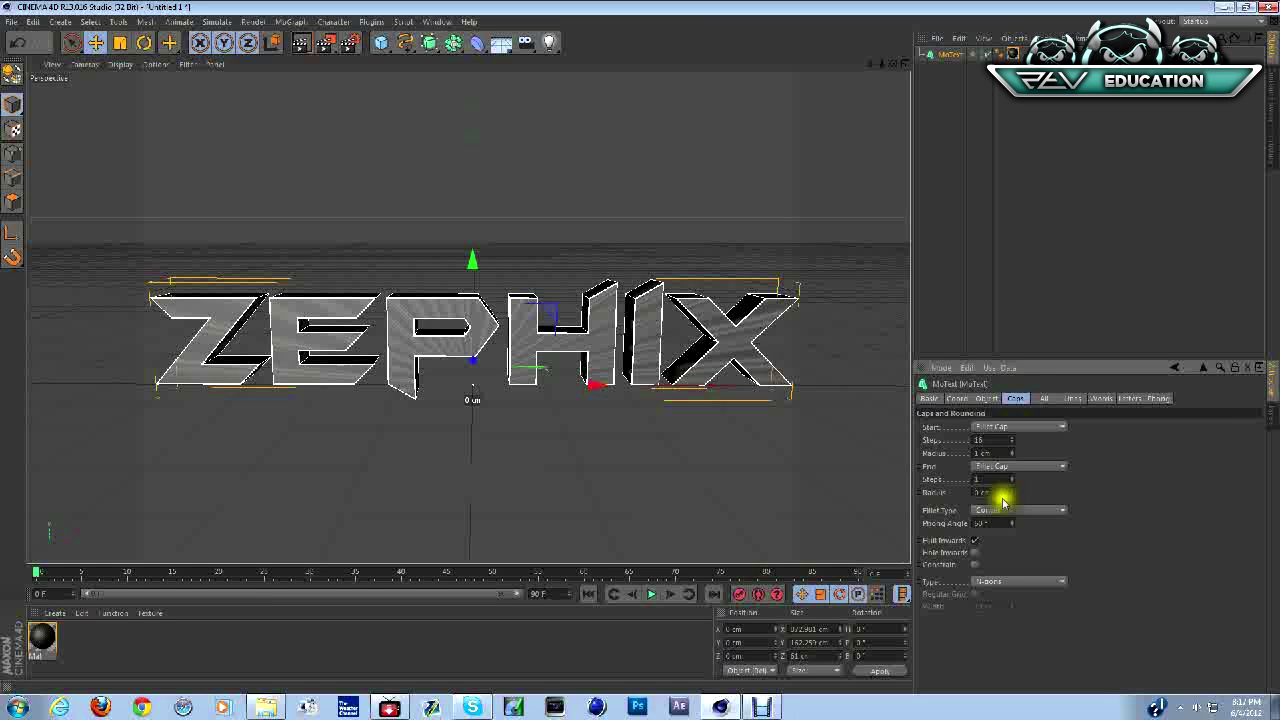
Raise the end cap fillet radius to about 25 cm and zoom out to view the jagged text.
left_click_drag(1013, 494, 1013, 494)
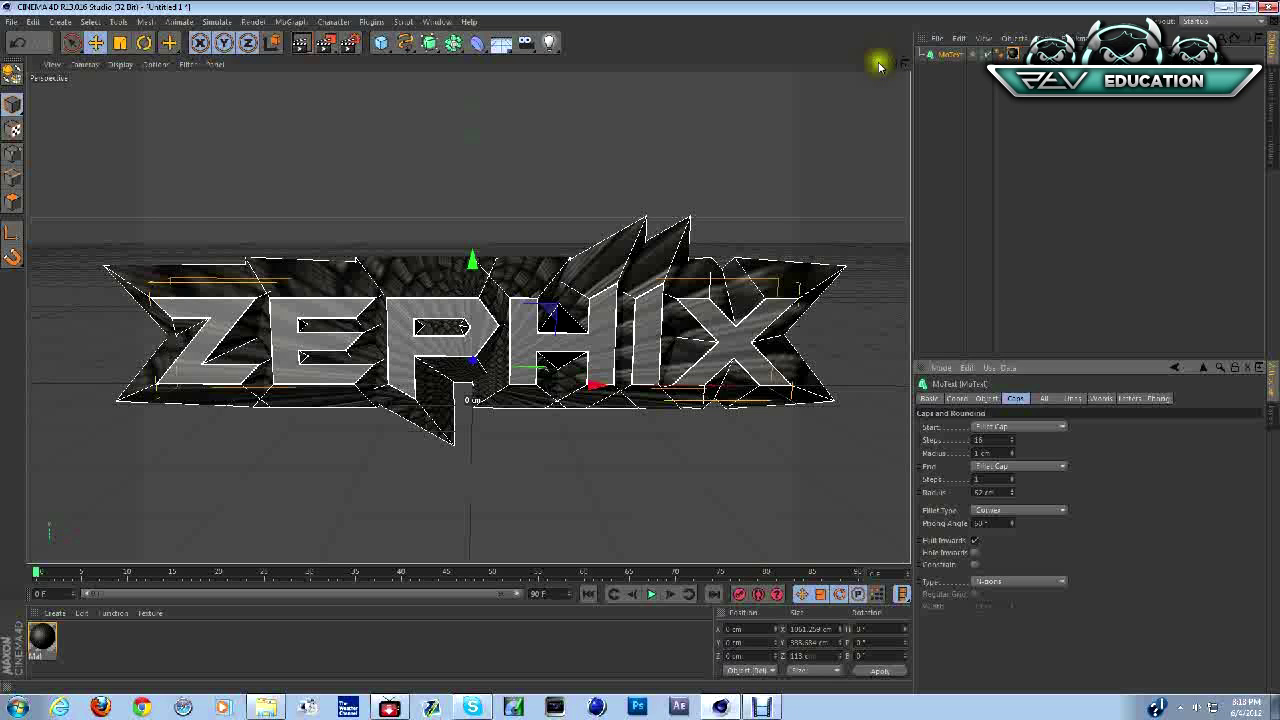
left_click_drag(881, 67, 877, 57)
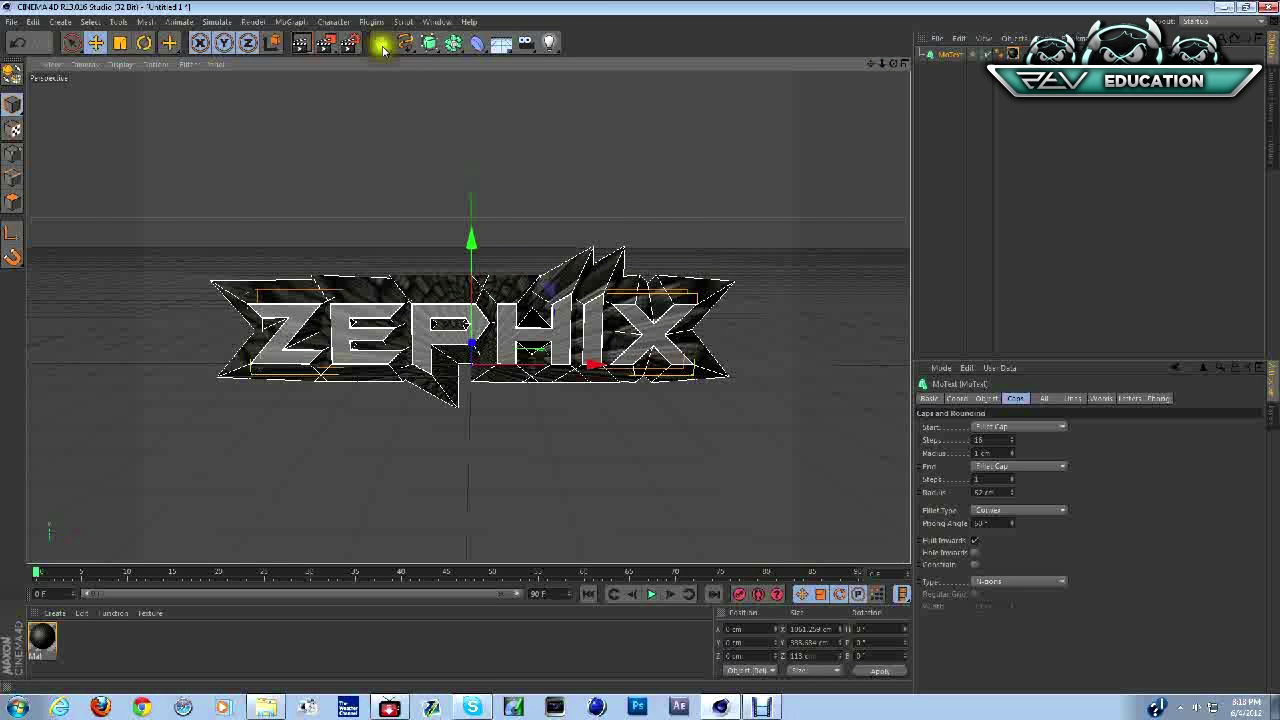
left_click(355, 45)
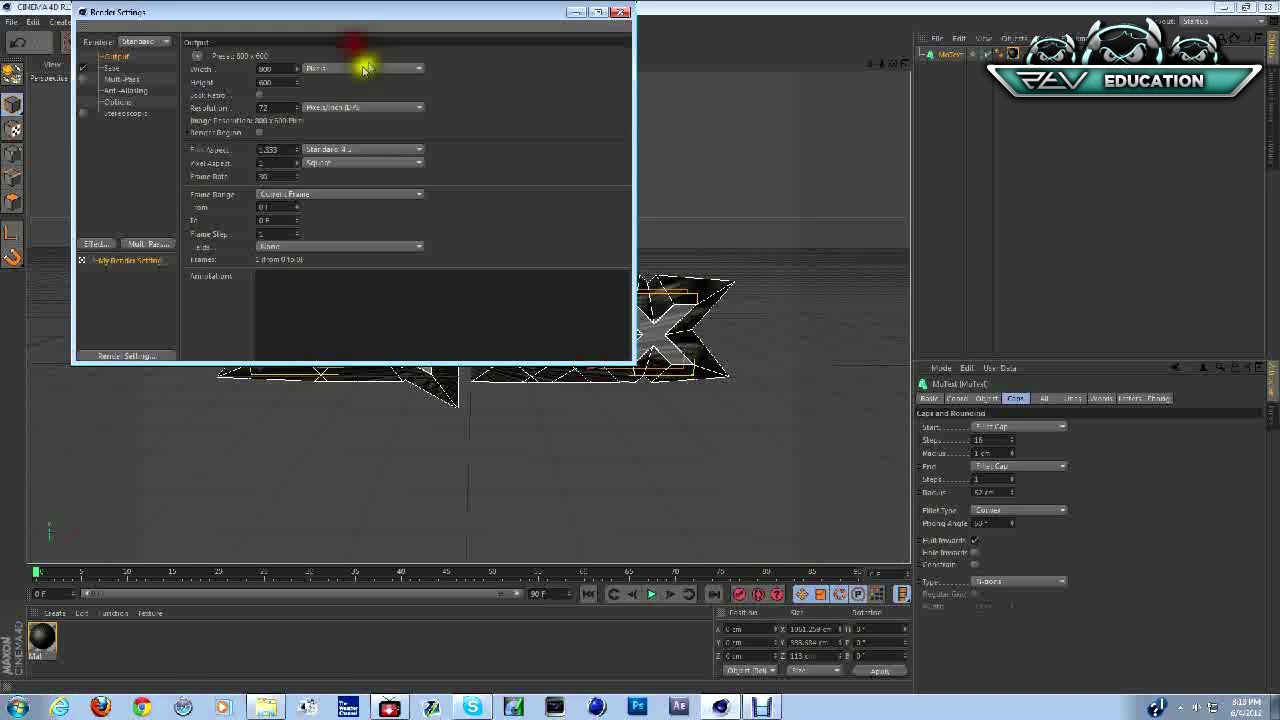
Set the render output width and height to 1200 pixels each.
double_click(262, 67)
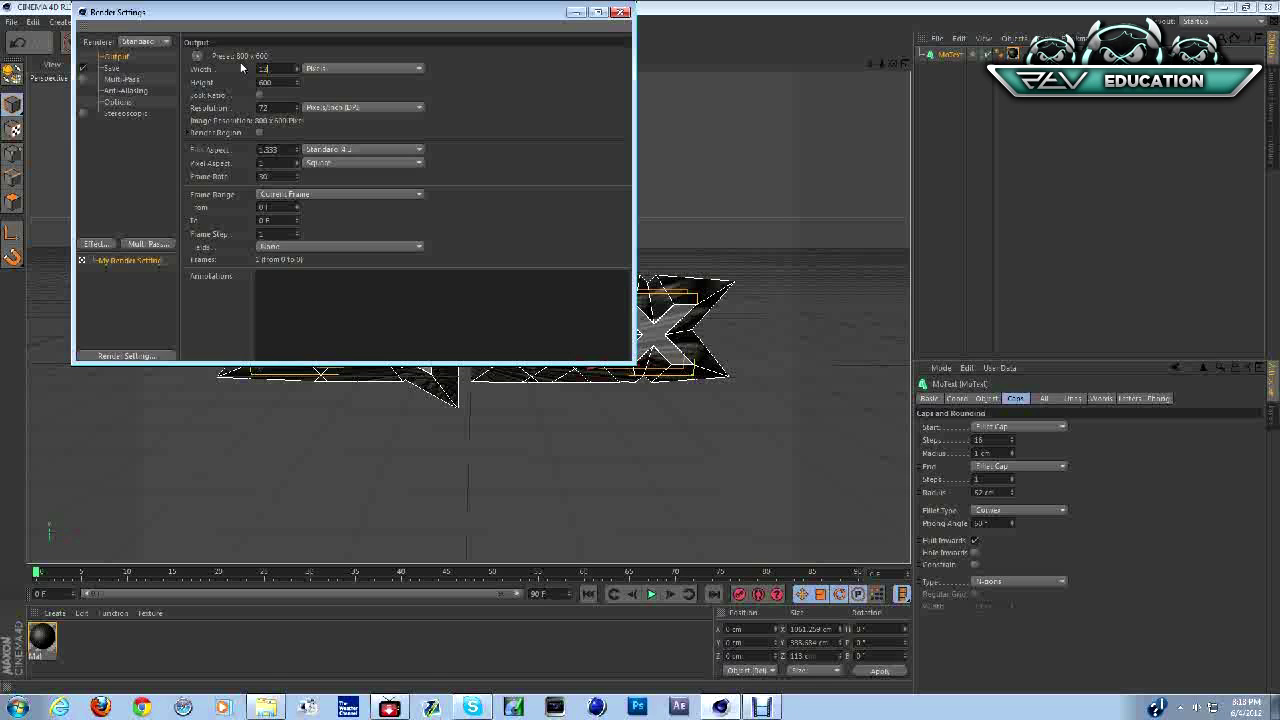
left_click(262, 82)
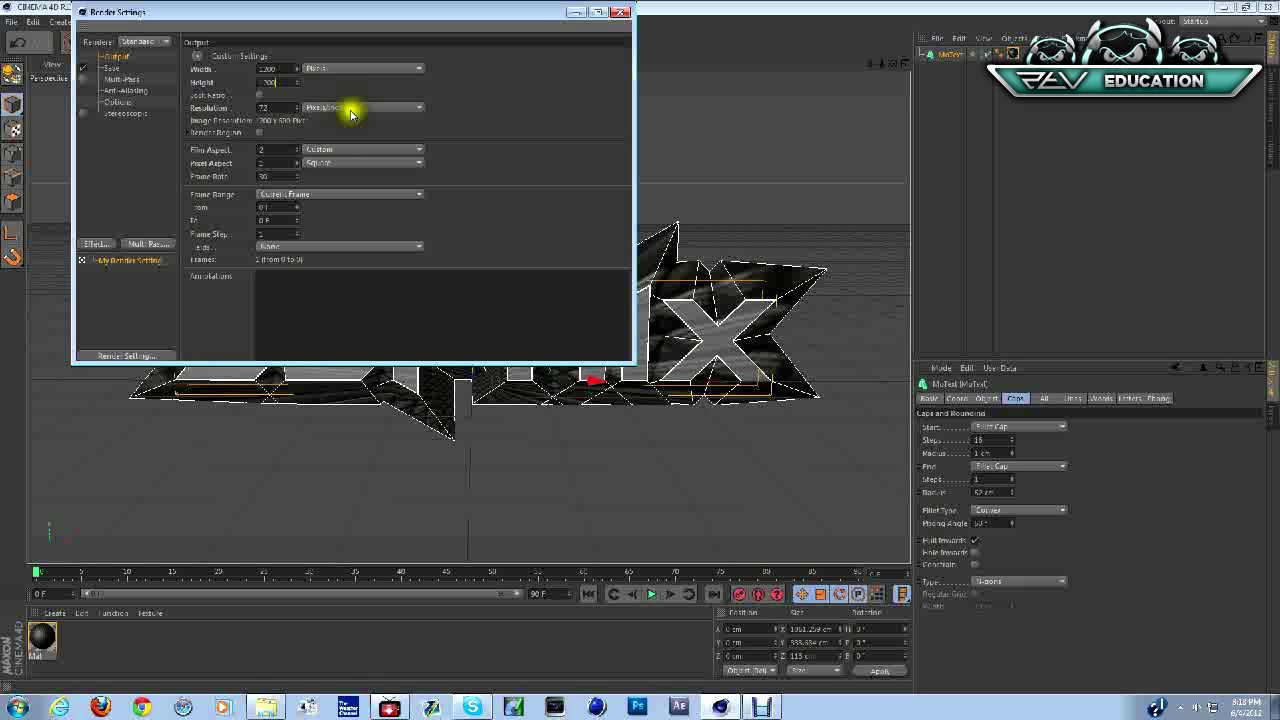
Save the render to a Desktop file named 'roc' in PNG format with an alpha channel.
left_click(113, 67)
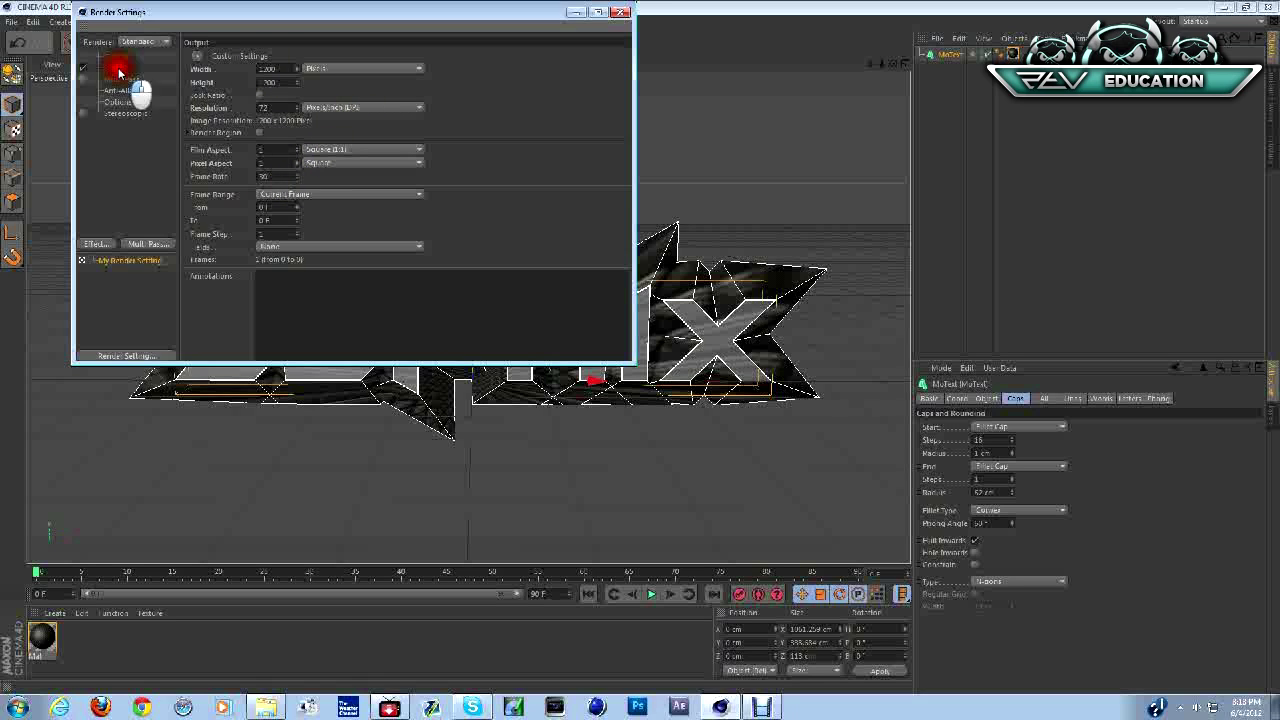
left_click(610, 78)
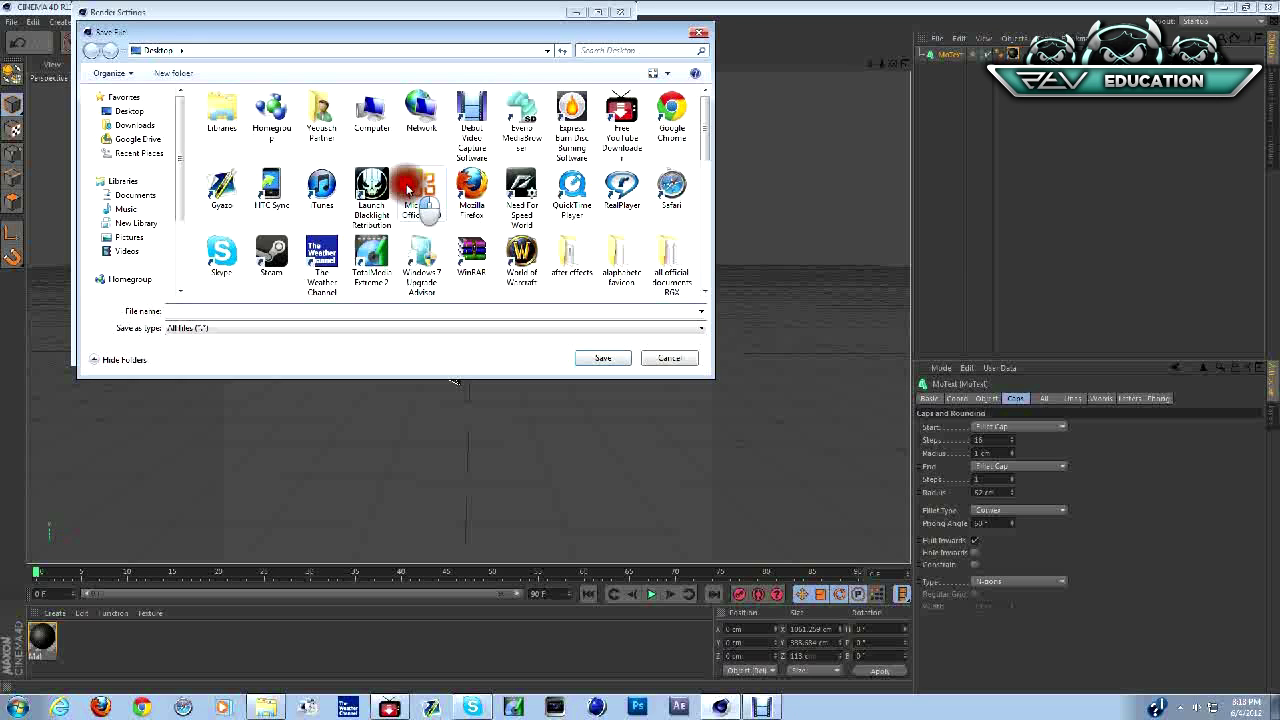
type("rock text")
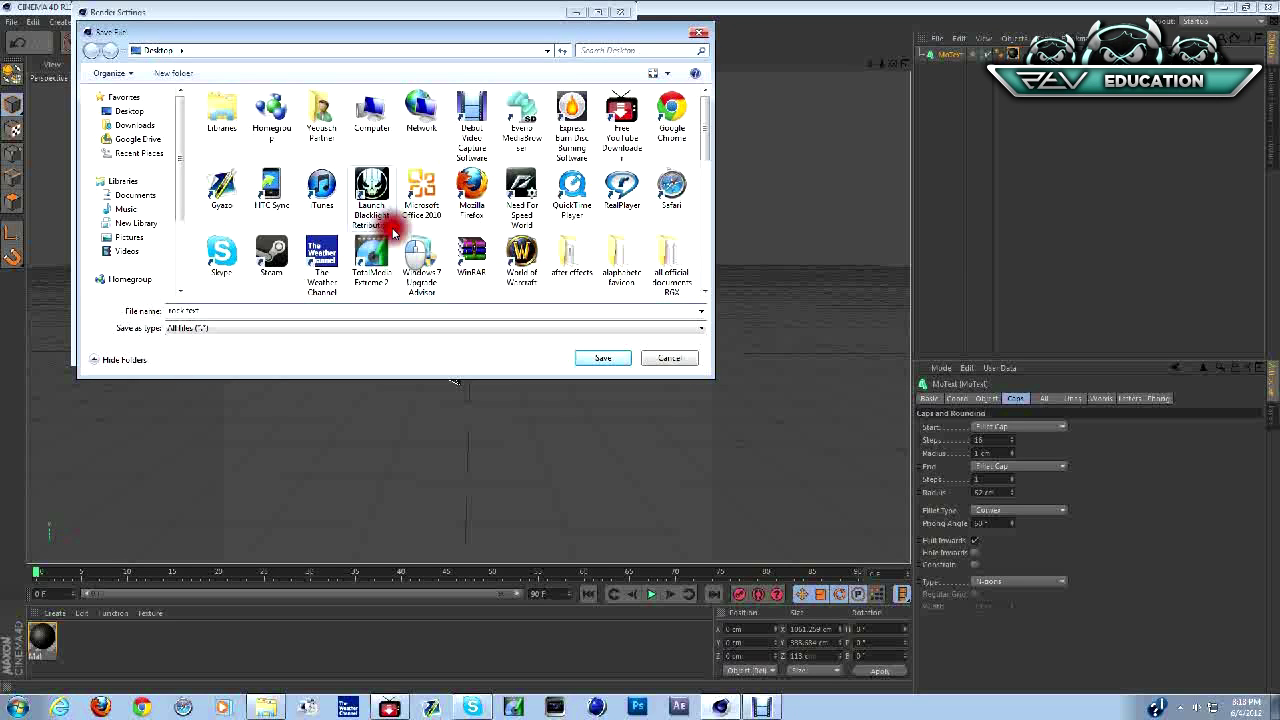
left_click(603, 358)
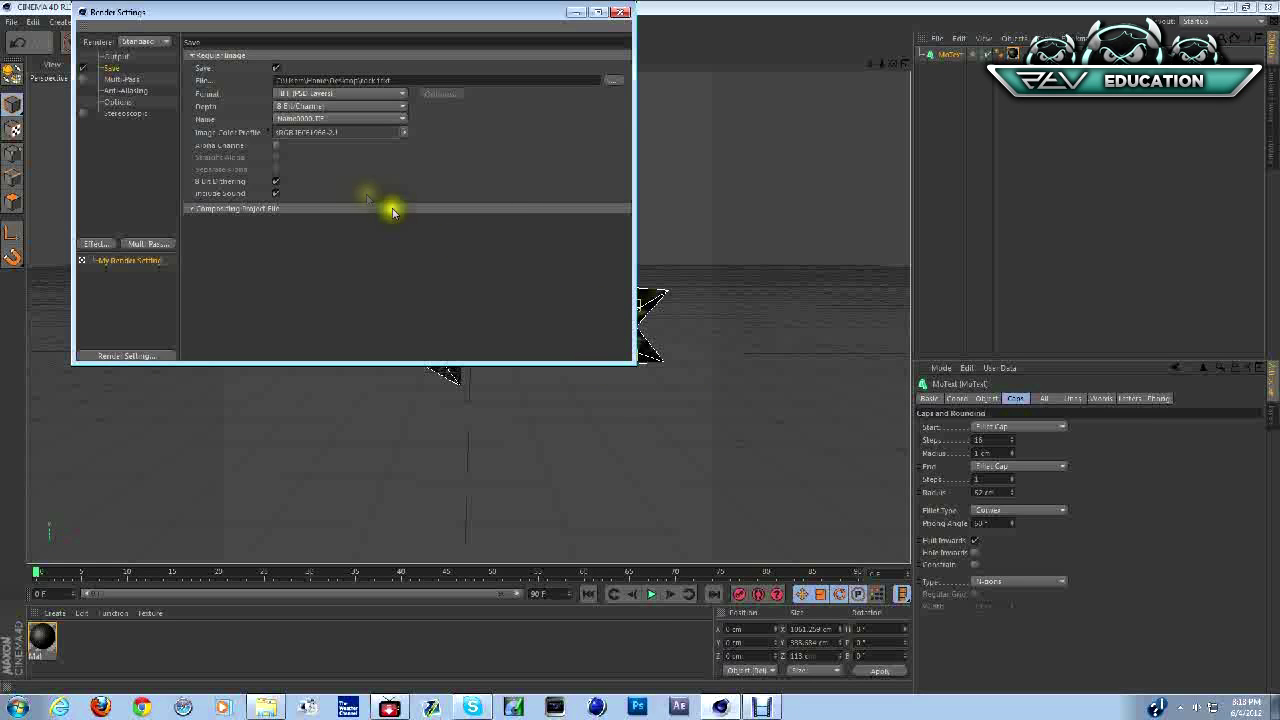
left_click(305, 94)
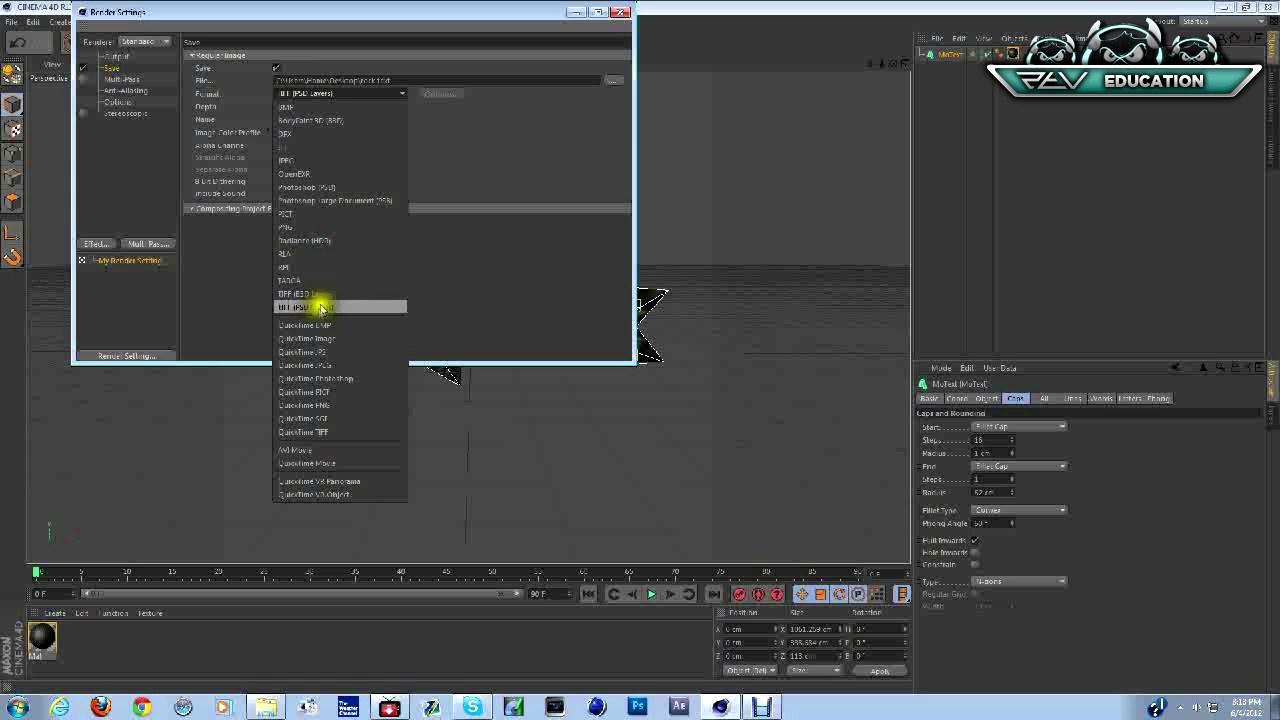
left_click(286, 227)
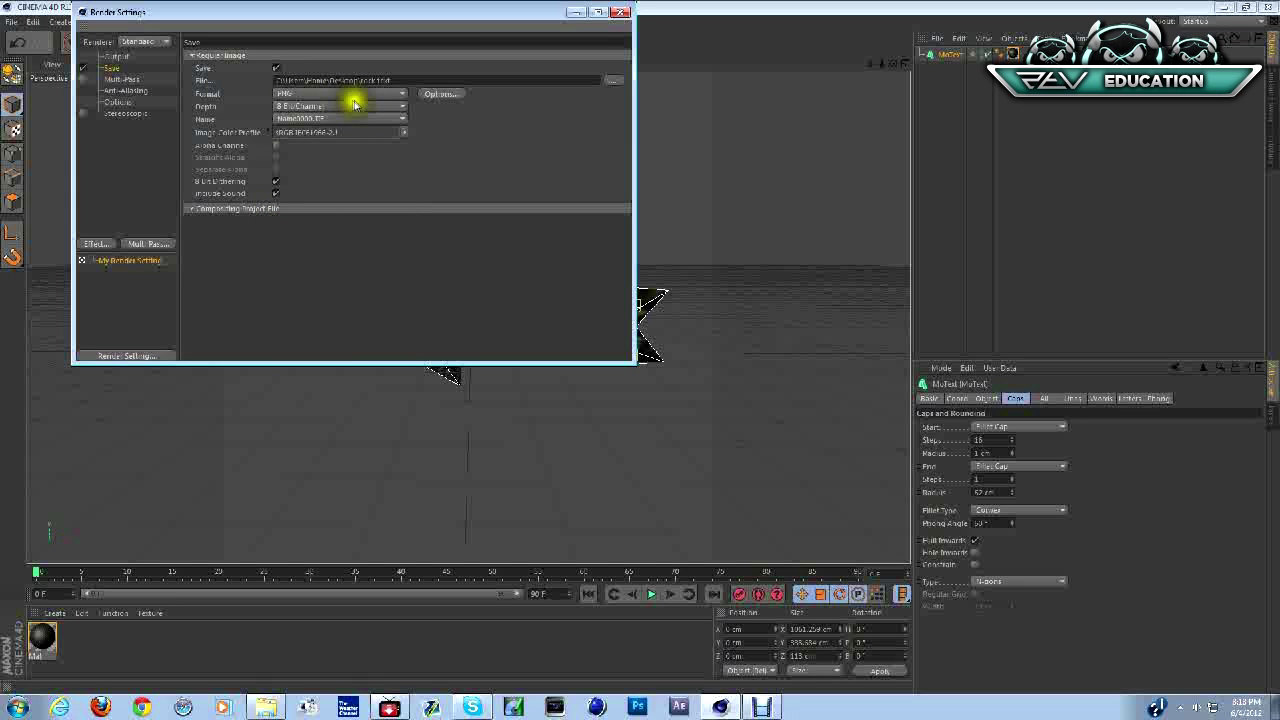
left_click(275, 145)
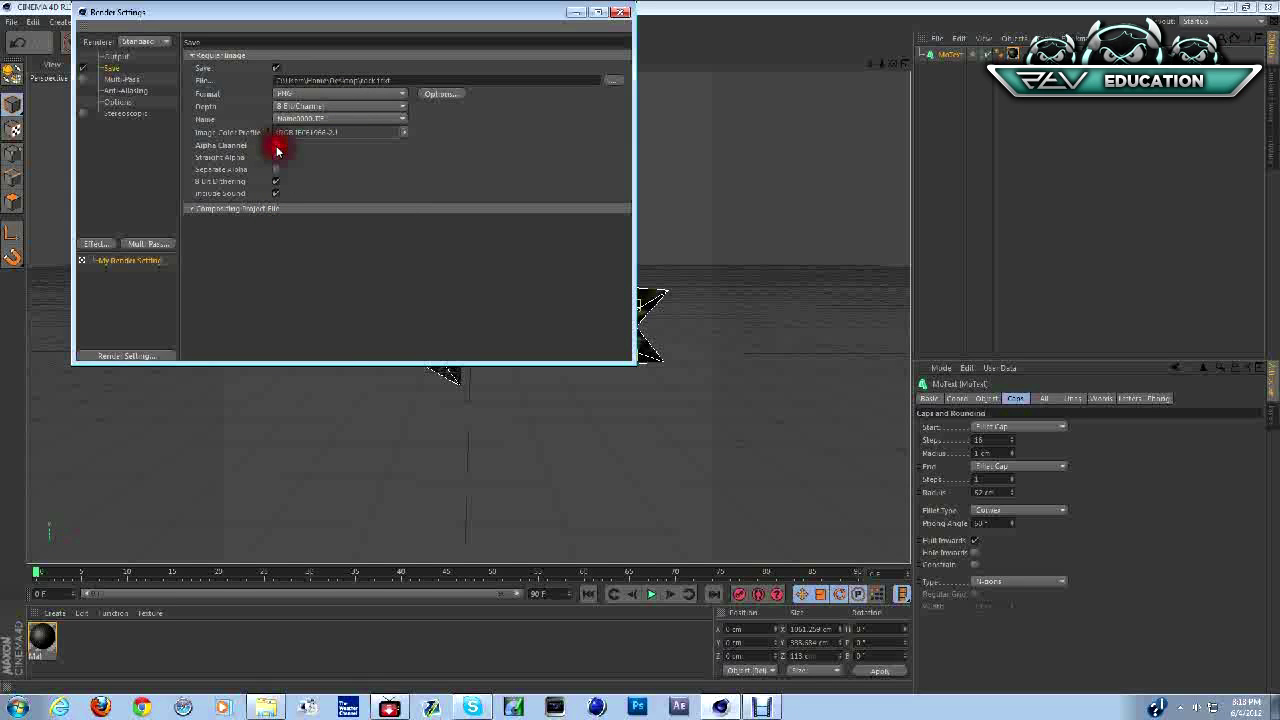
Set the render anti-aliasing quality to Best.
left_click(122, 78)
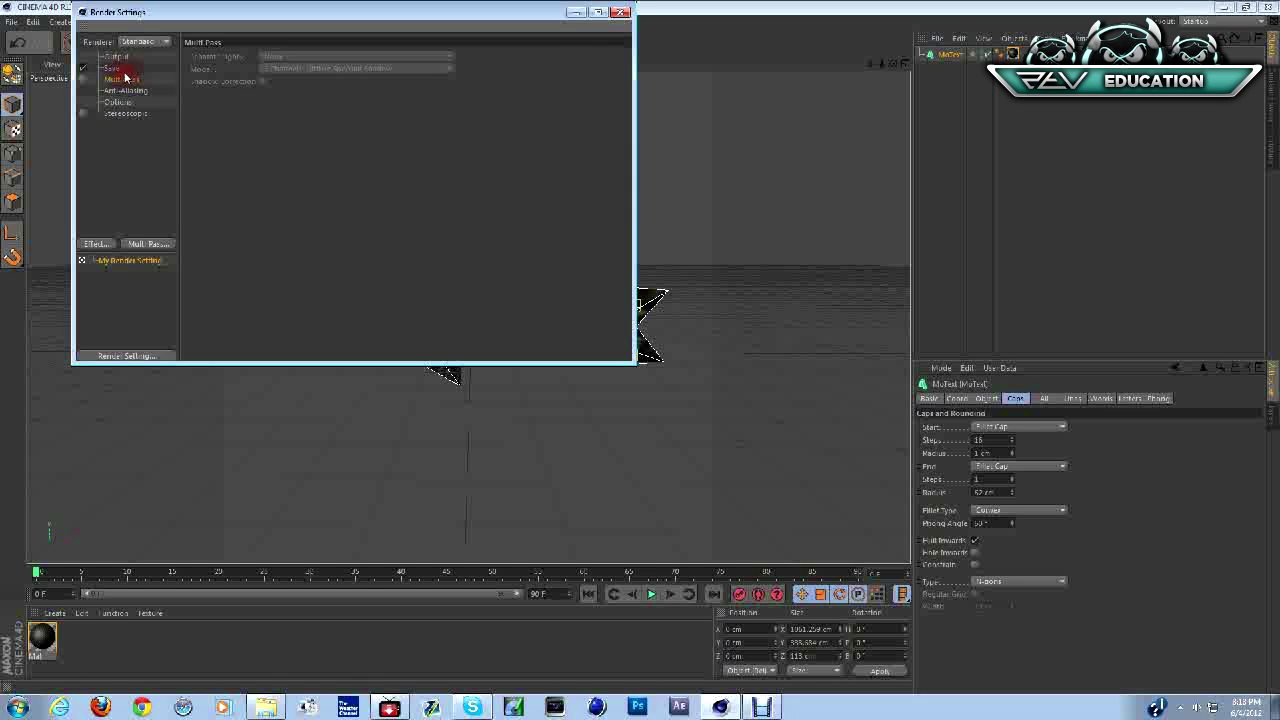
left_click(128, 90)
left_click(300, 56)
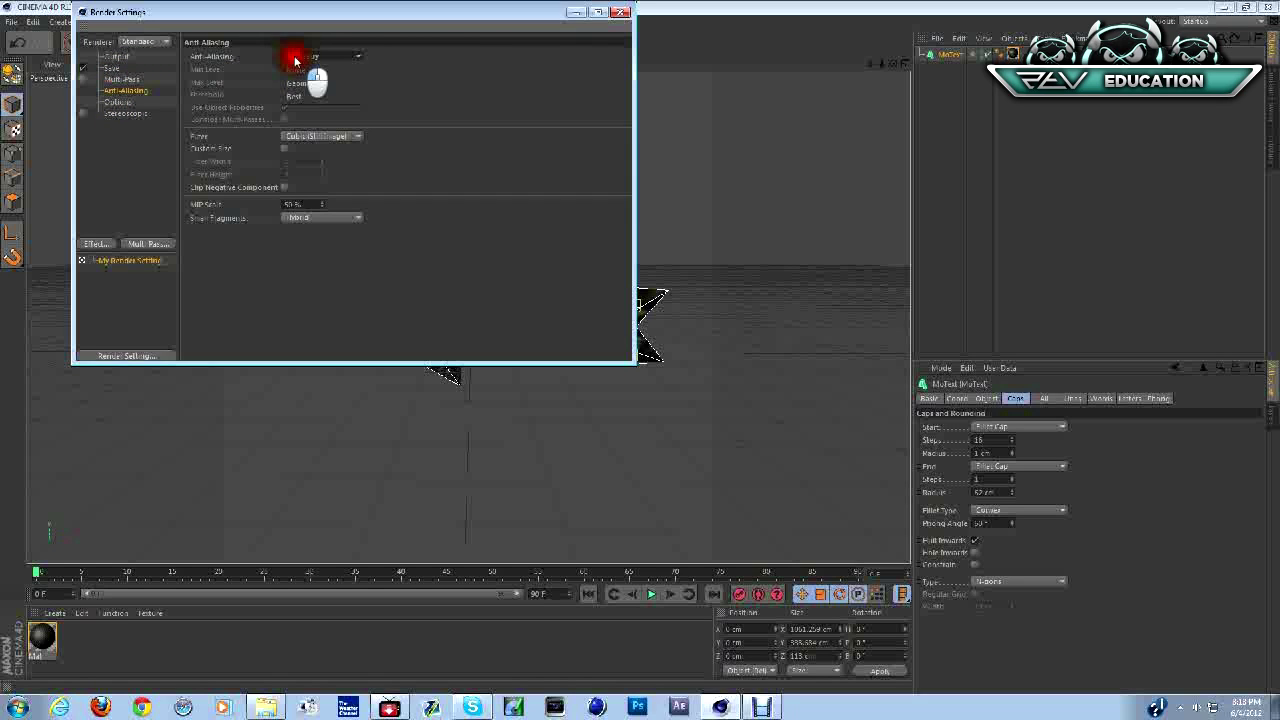
left_click(310, 90)
Add Ambient Occlusion and Global Illumination render effects, then close Render Settings.
left_click(120, 102)
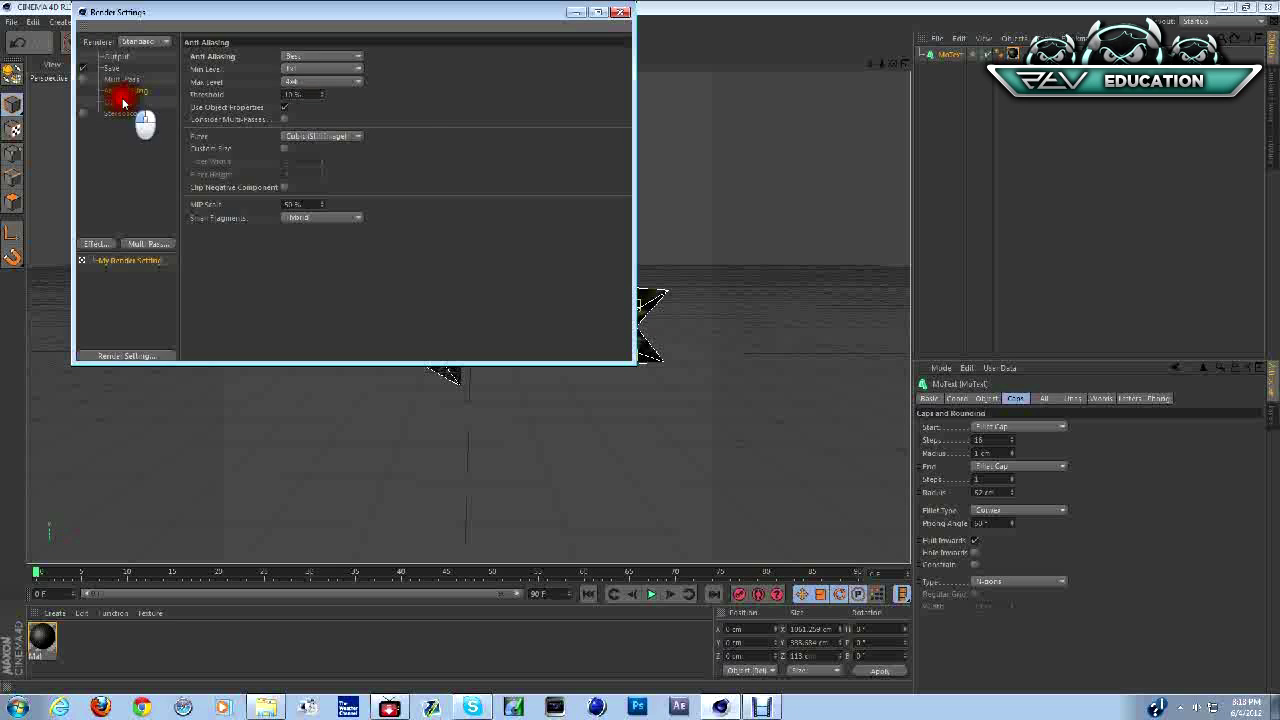
left_click(125, 113)
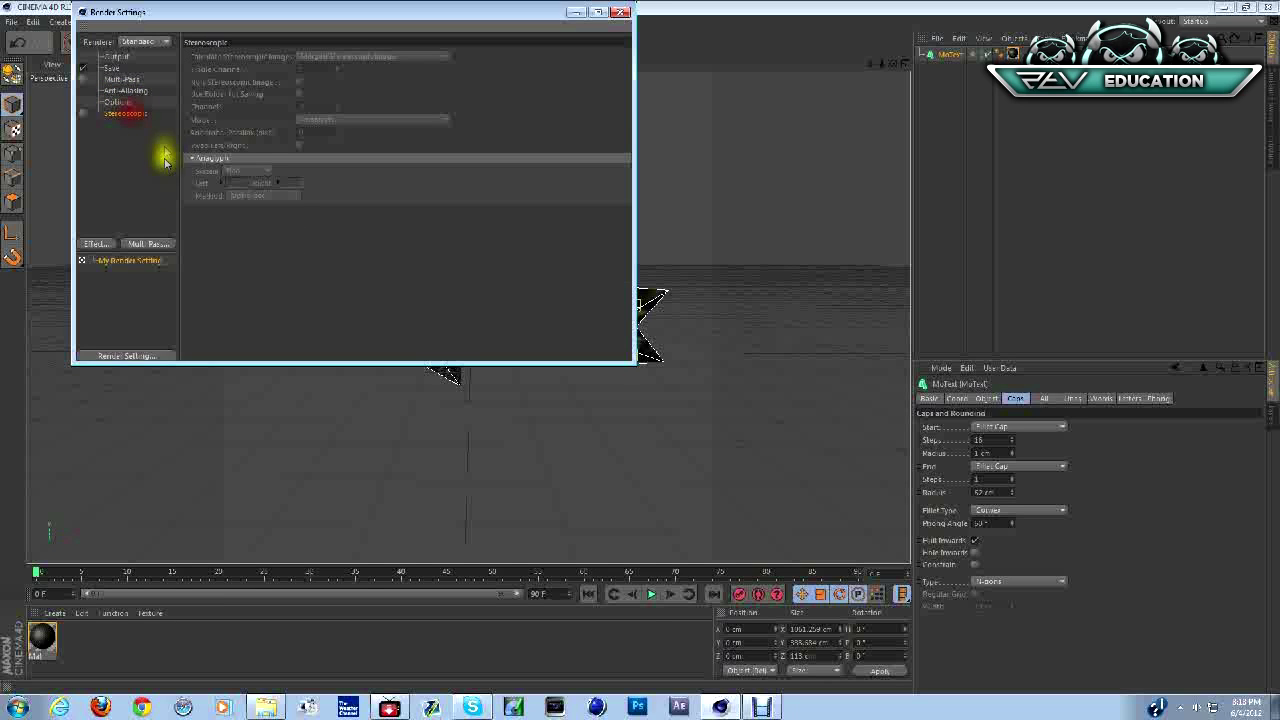
left_click(89, 246)
left_click(163, 323)
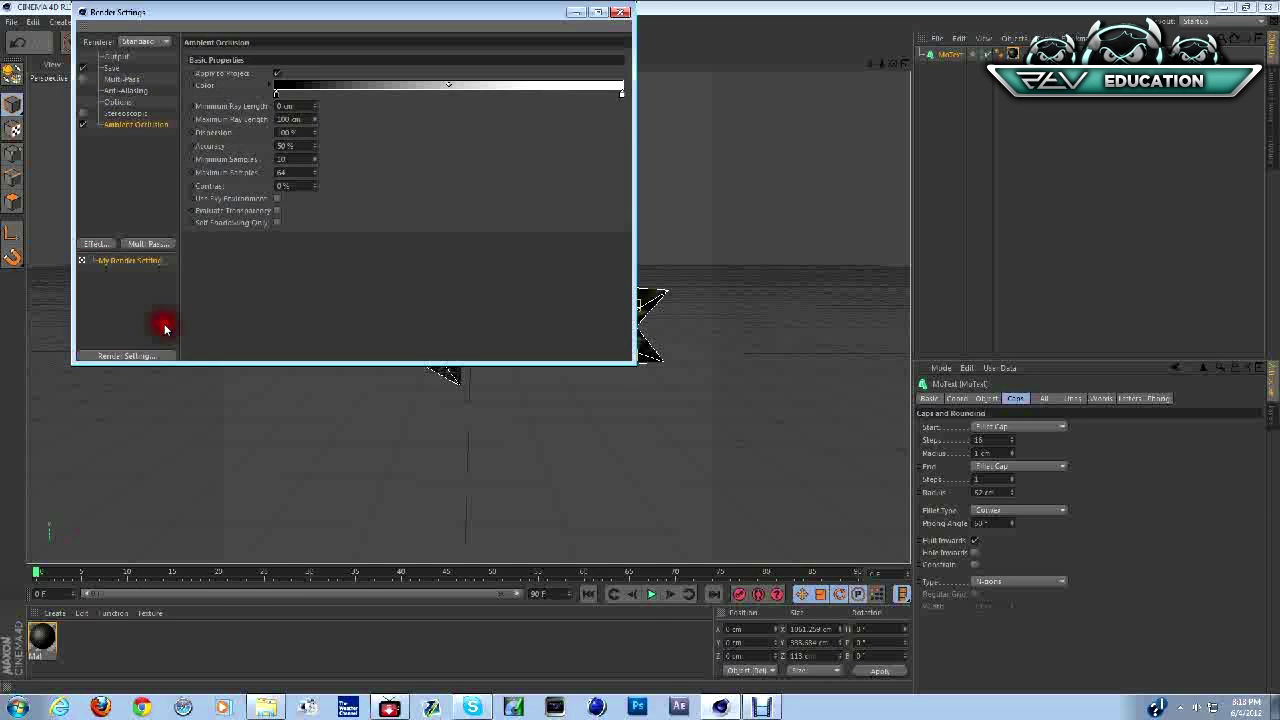
left_click(95, 245)
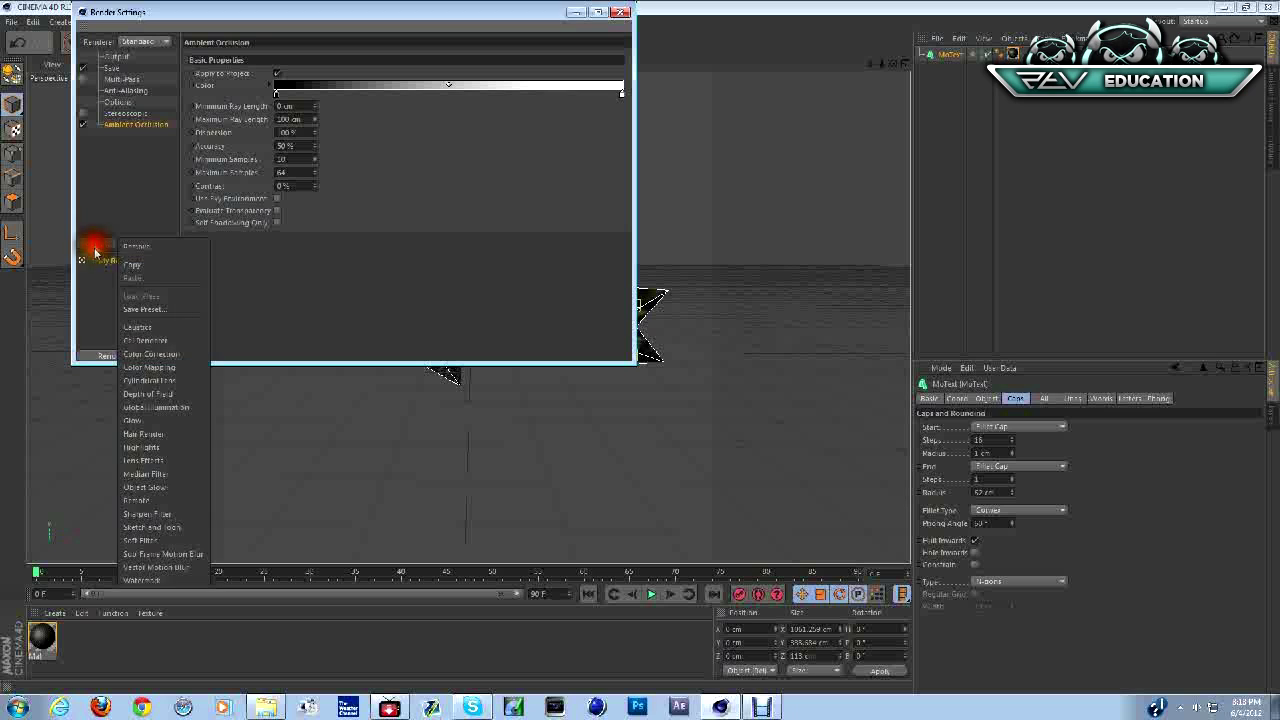
left_click(178, 406)
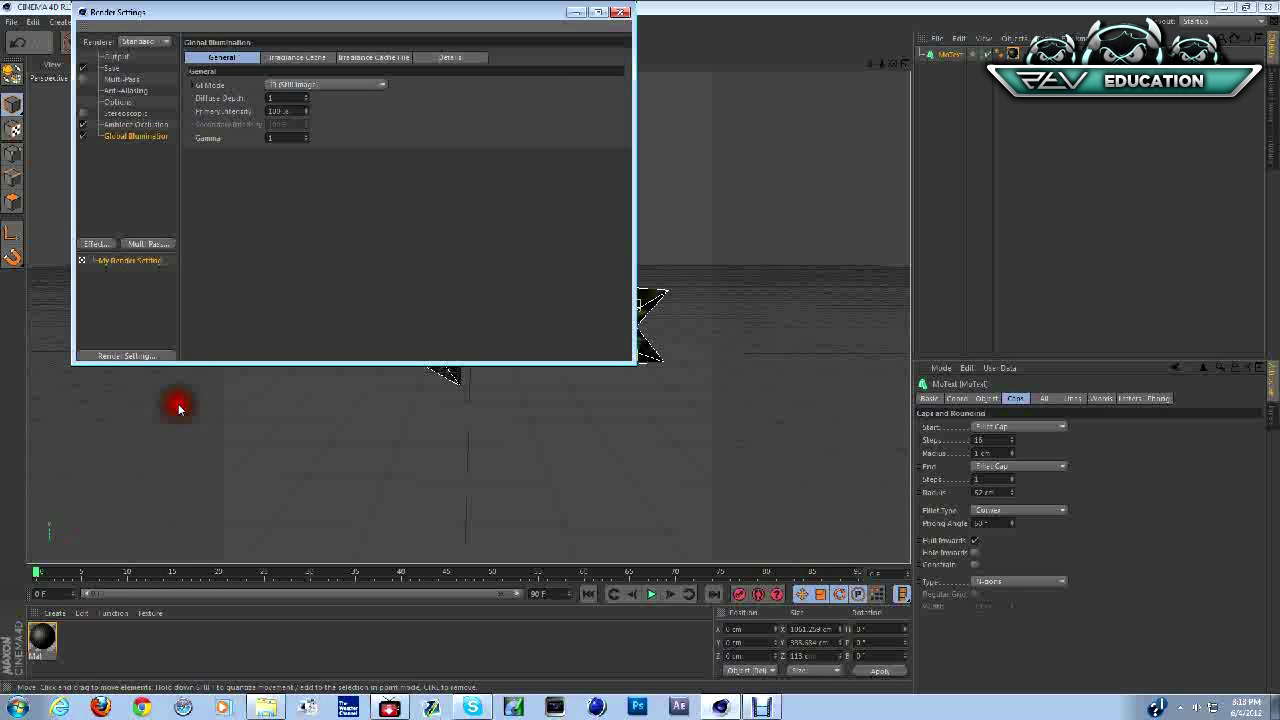
left_click(620, 12)
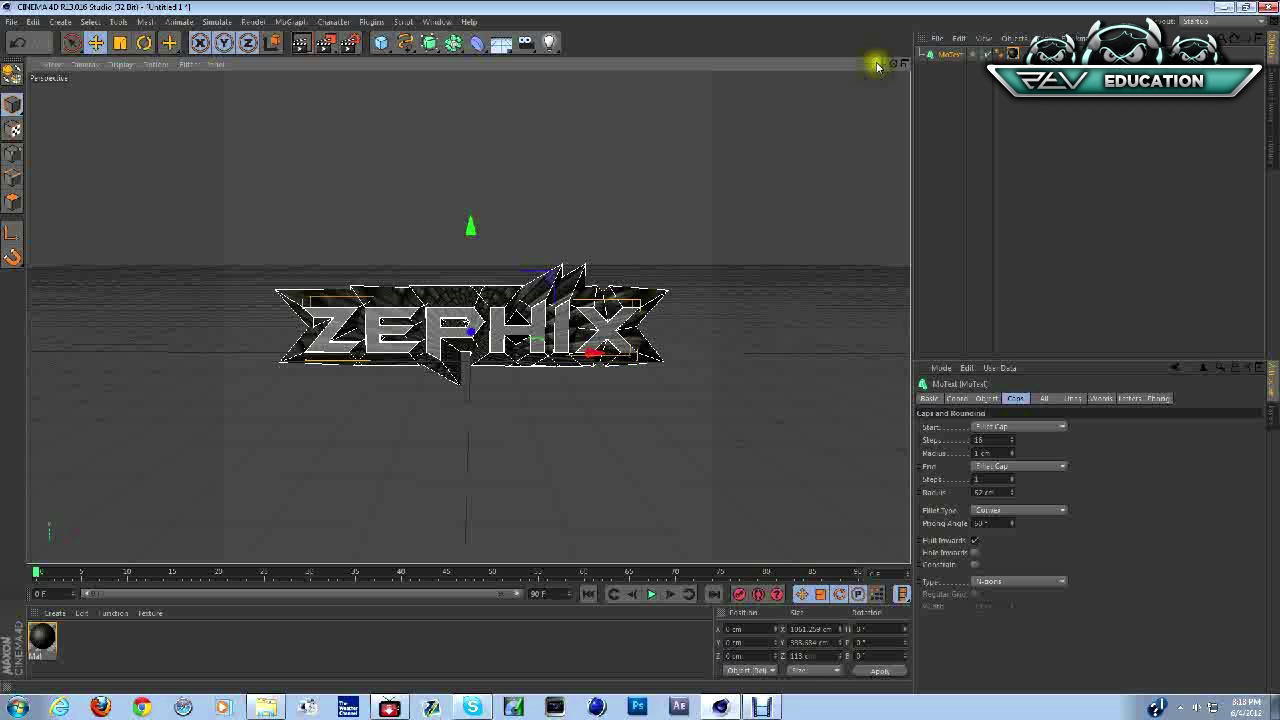
Add a light and position it above, in front of and left of the ZEPHIX text.
mouse_move(872, 62)
left_mouse_down()
mouse_move(635, 350)
mouse_move(871, 63)
left_mouse_up()
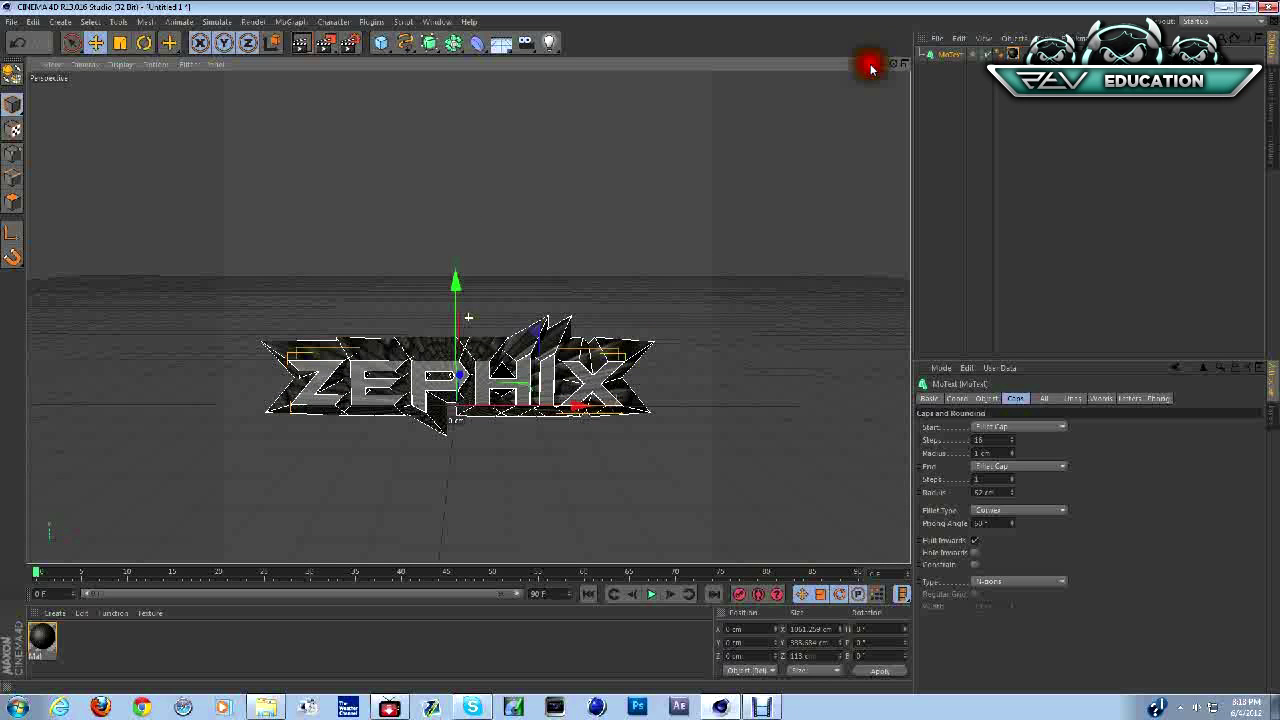
left_click(548, 42)
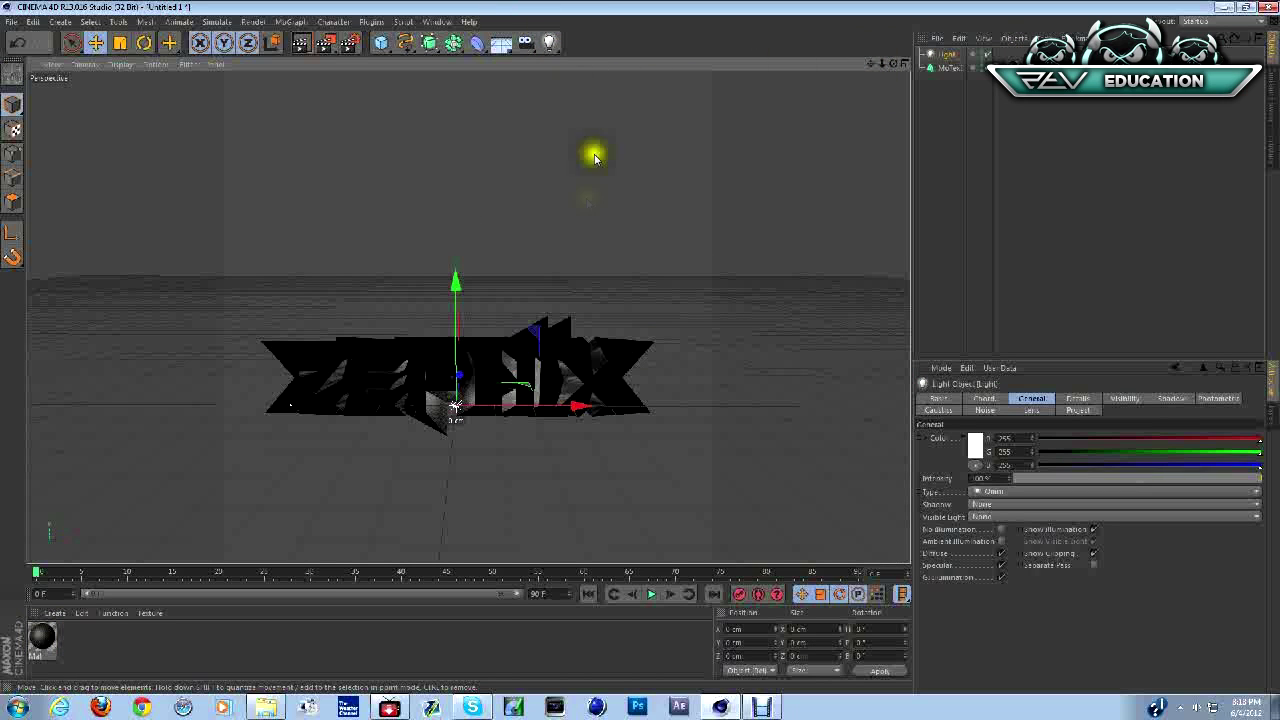
left_click_drag(475, 370, 517, 391)
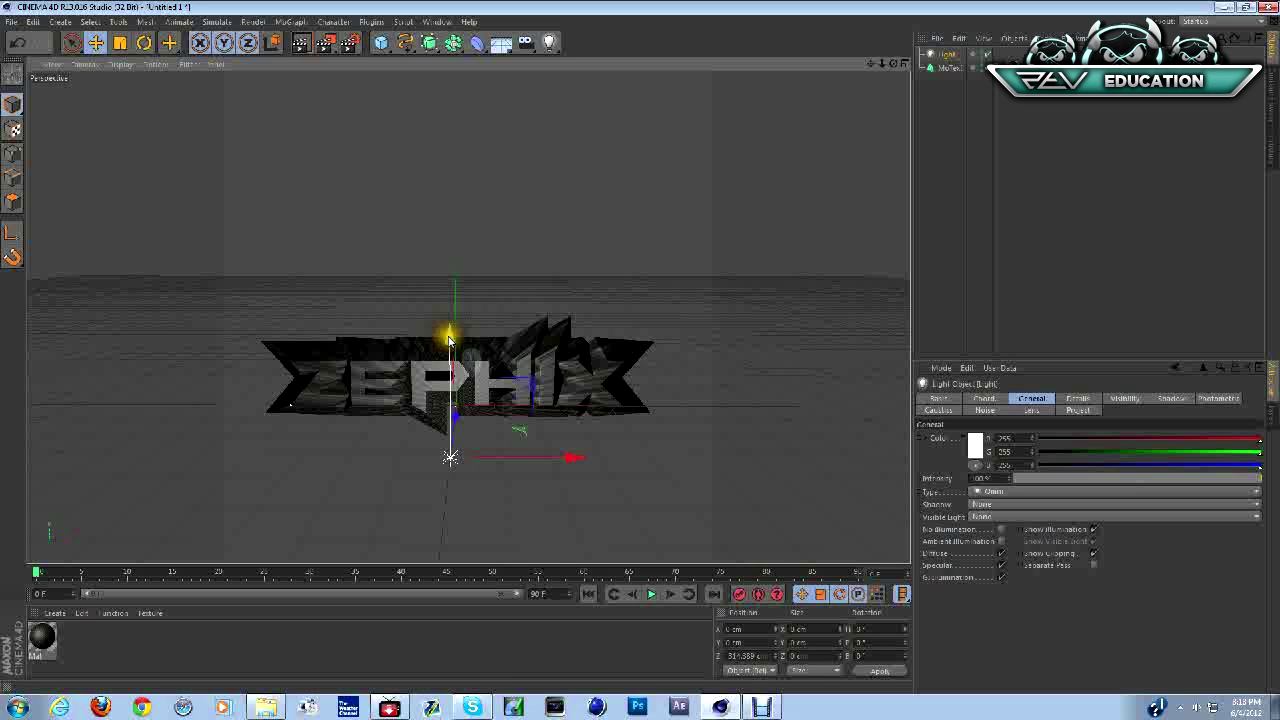
left_click_drag(452, 330, 478, 238)
left_click_drag(572, 365, 760, 320)
left_click_drag(636, 238, 645, 160)
left_click_drag(760, 286, 456, 303)
left_click_drag(363, 275, 241, 355)
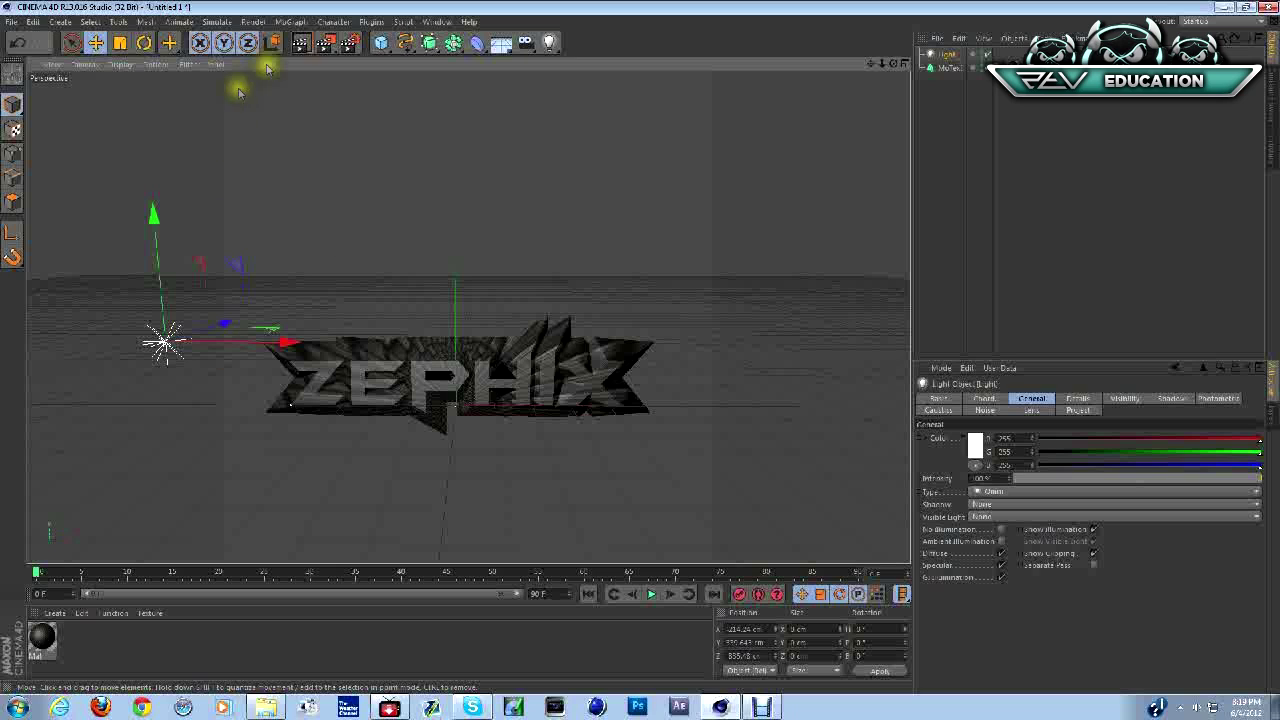
Render the ZEPHIX scene to the Picture Viewer and pan around to watch it render.
left_click(327, 45)
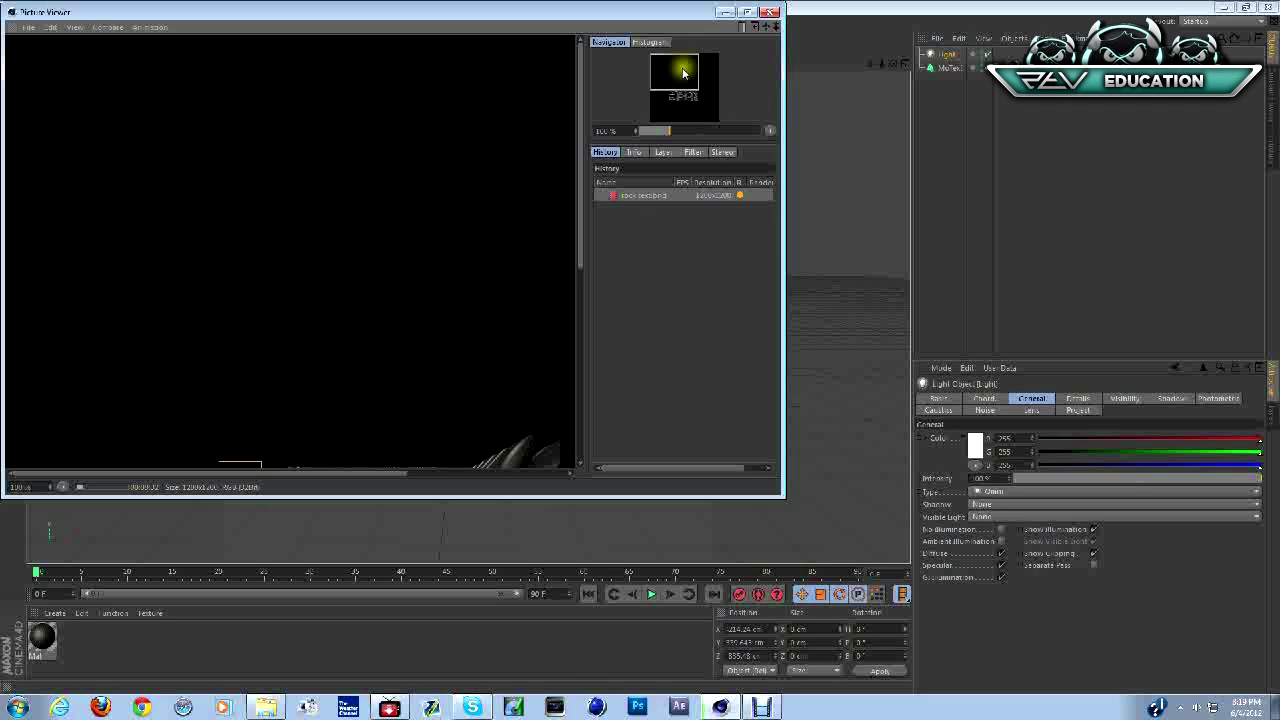
left_click_drag(582, 205, 588, 360)
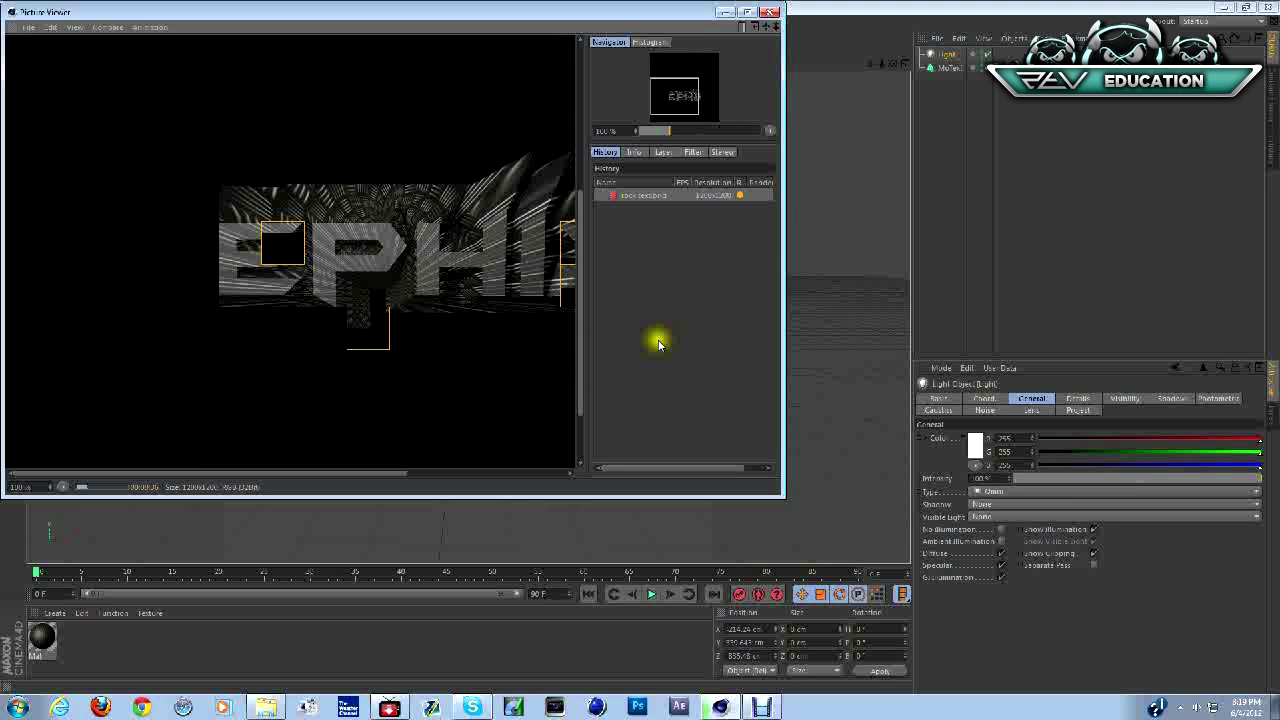
left_click_drag(400, 475, 472, 480)
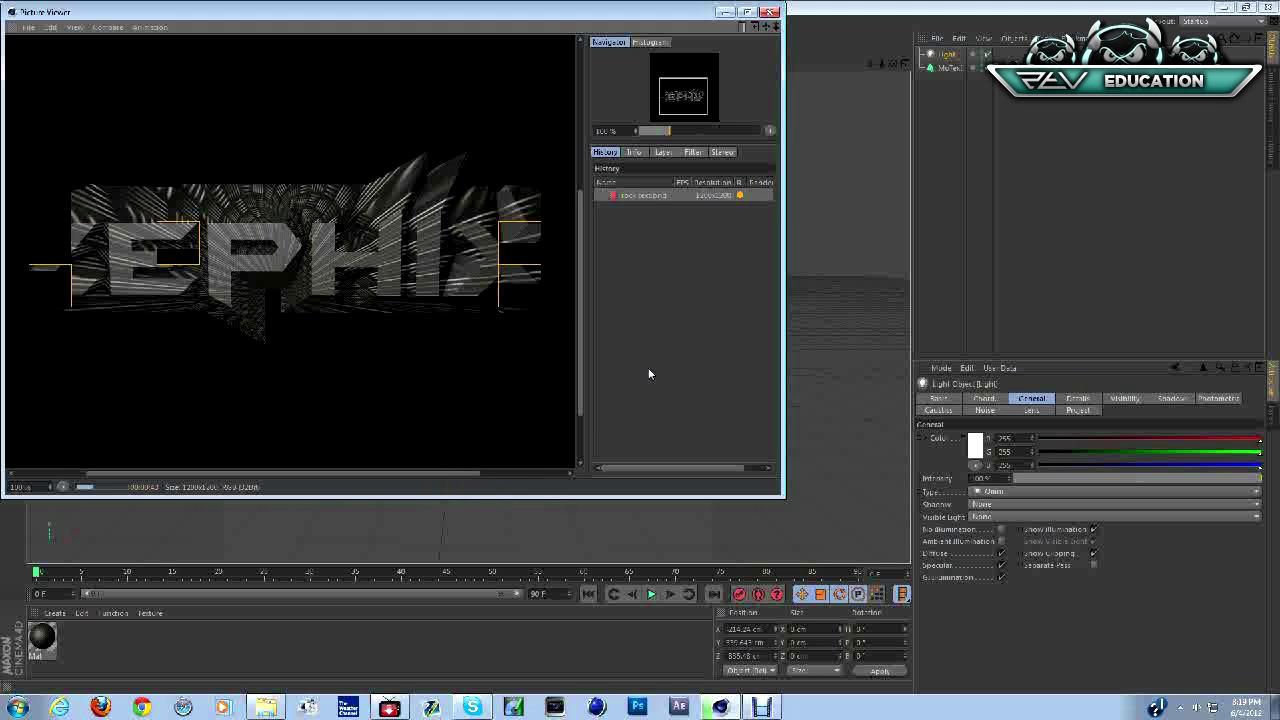